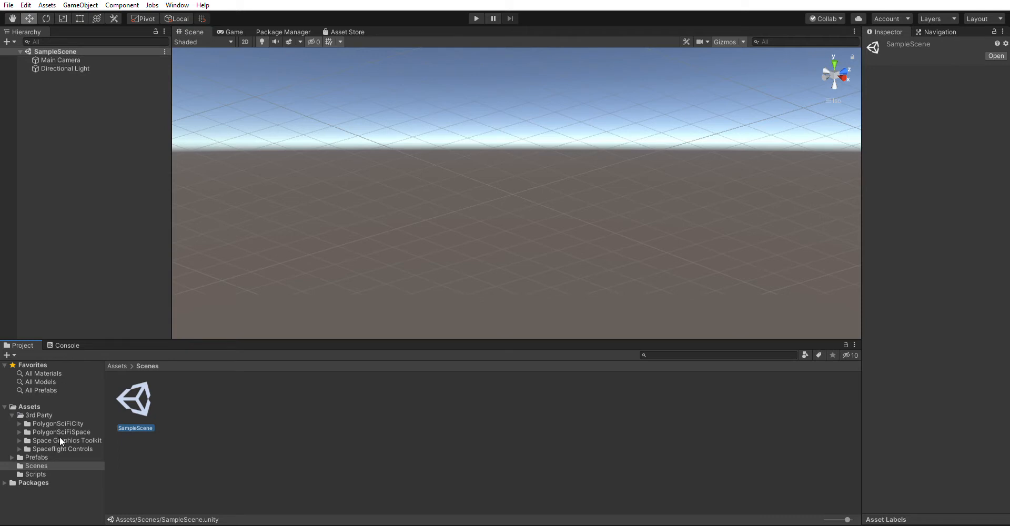
Open the Example 1 scene from the Scenes folder of the Spaceflight Controls package
{"action": "left_click", "coordinate": [62, 449]}
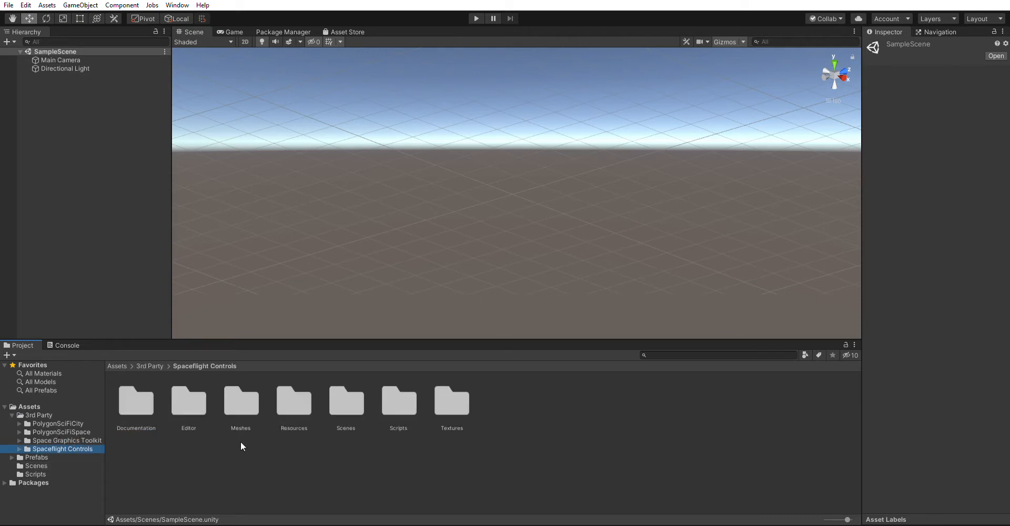
{"action": "left_click", "coordinate": [286, 399]}
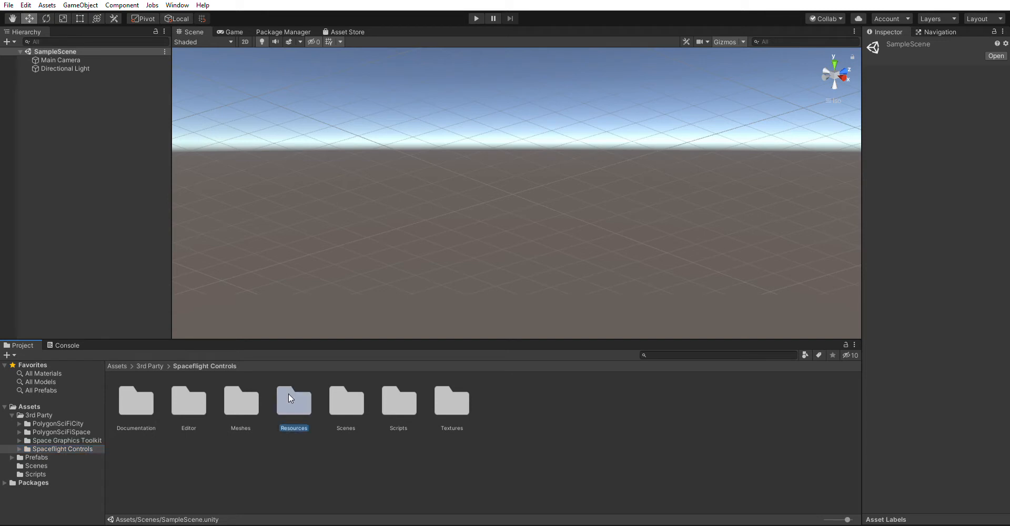
{"action": "double_click", "coordinate": [295, 399]}
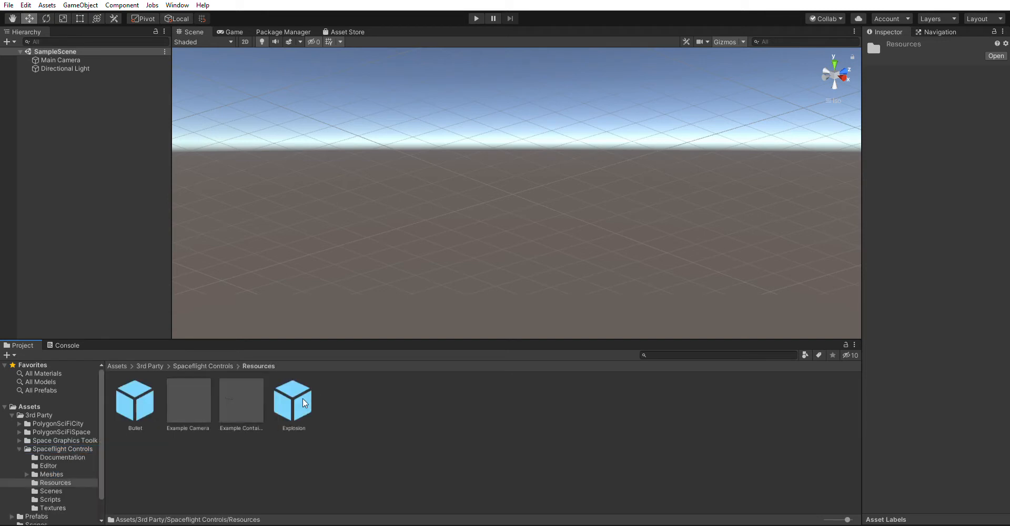
{"action": "left_click", "coordinate": [53, 449]}
{"action": "double_click", "coordinate": [362, 405]}
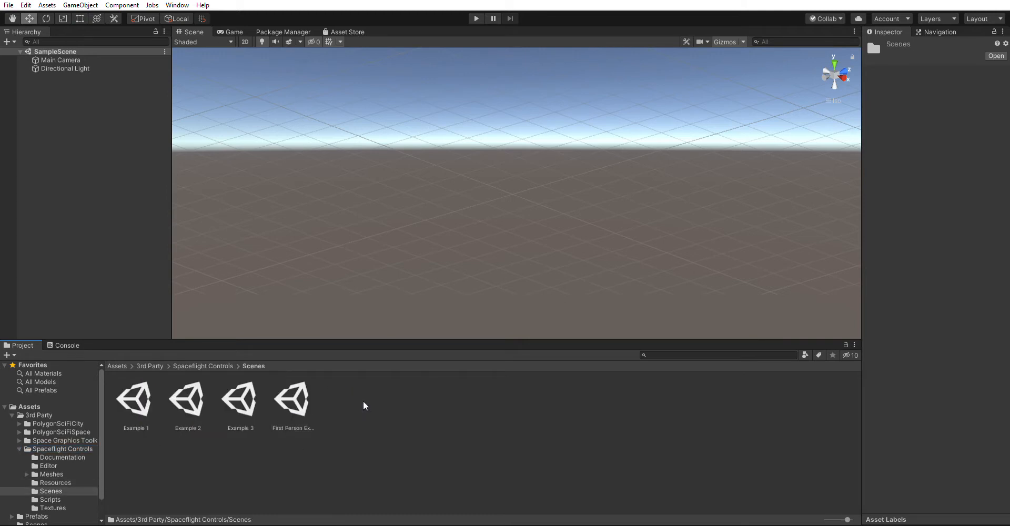
{"action": "double_click", "coordinate": [140, 396]}
{"action": "scroll", "coordinate": [517, 186], "scroll_direction": "up", "scroll_amount": 5}
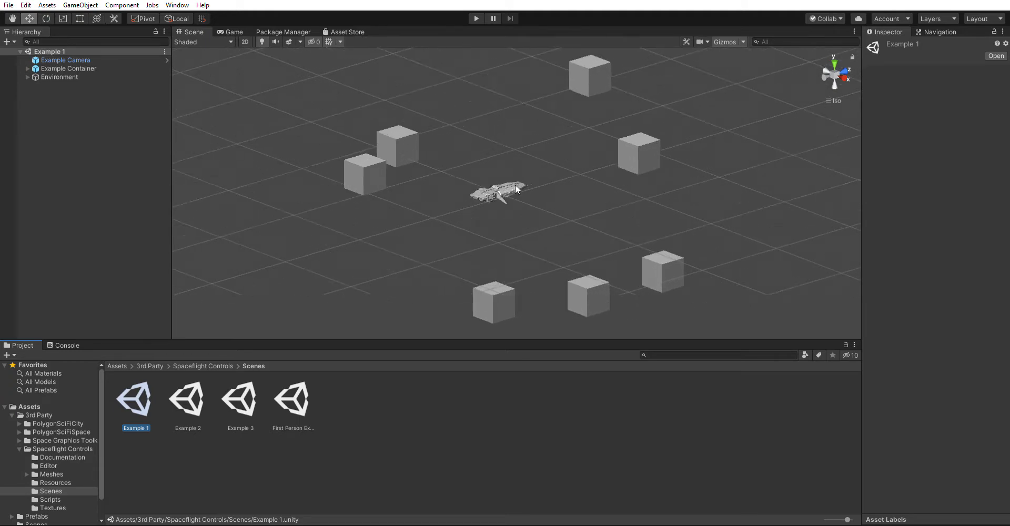
Play-test the Example 1 scene by flying the ship among the cubes and firing bullets, and end play mode
{"action": "left_click", "coordinate": [478, 18]}
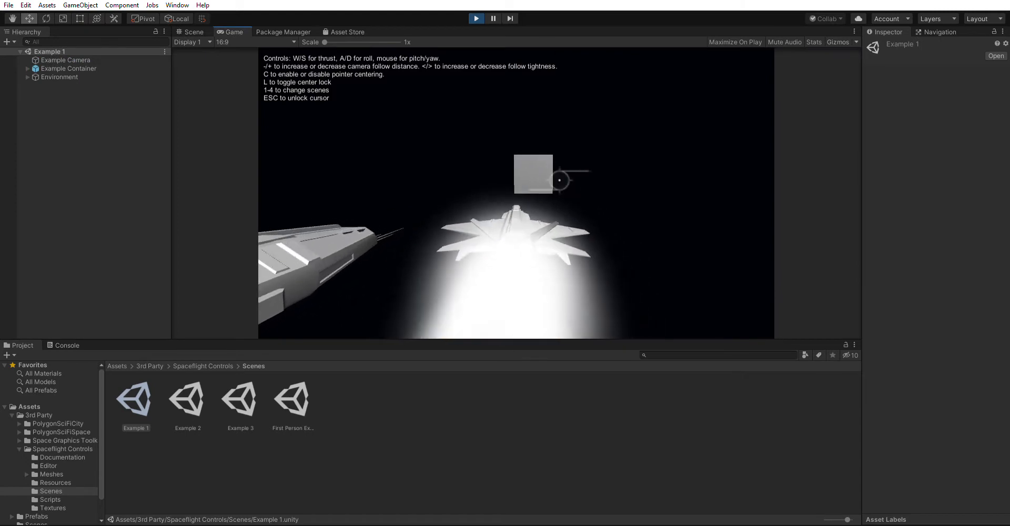
{"action": "left_click", "coordinate": [472, 183]}
{"action": "left_click", "coordinate": [477, 186]}
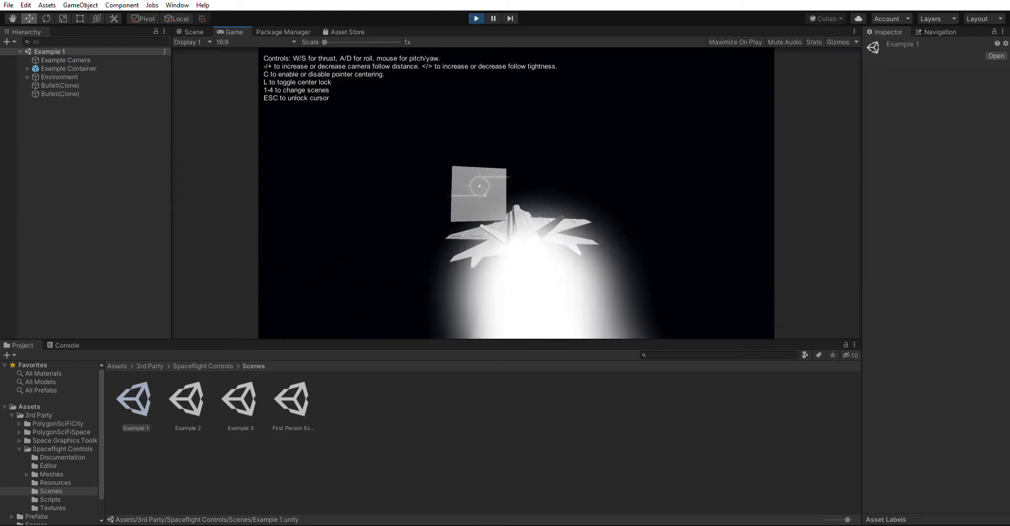
{"action": "left_click", "coordinate": [487, 189]}
{"action": "left_click", "coordinate": [492, 190]}
{"action": "left_click", "coordinate": [494, 191]}
{"action": "left_click", "coordinate": [492, 192]}
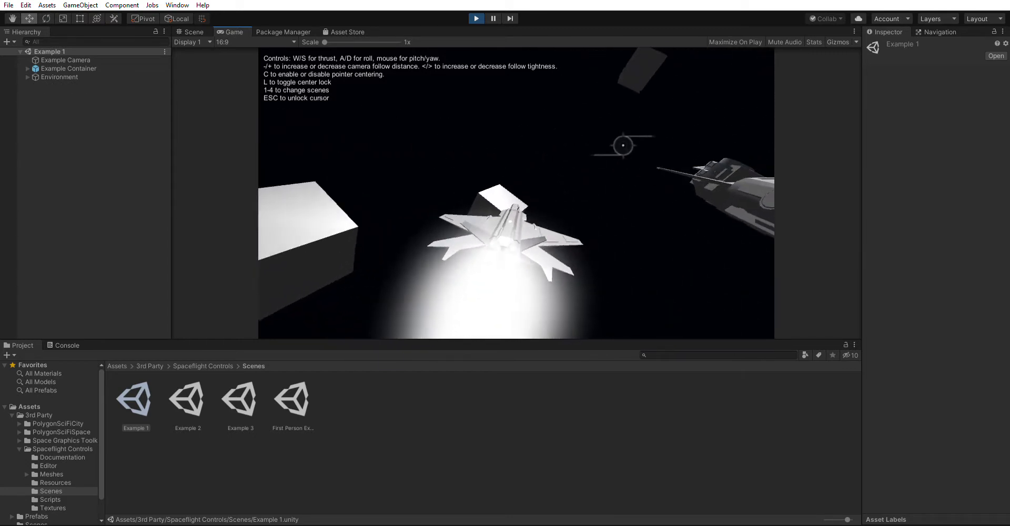
{"action": "left_click", "coordinate": [516, 175]}
{"action": "left_click", "coordinate": [515, 178]}
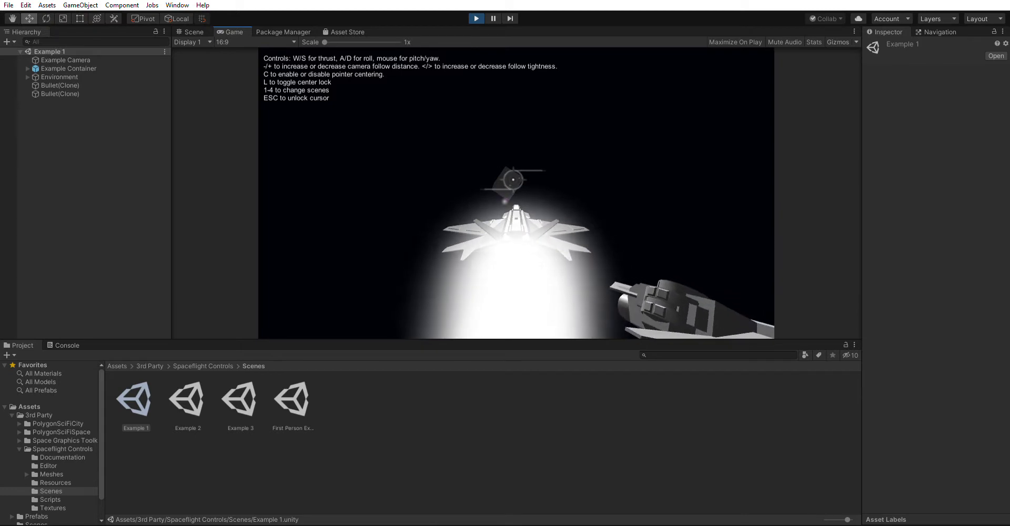
{"action": "left_click", "coordinate": [513, 180]}
{"action": "left_click", "coordinate": [511, 183]}
{"action": "left_click", "coordinate": [509, 185]}
{"action": "left_click", "coordinate": [506, 183]}
{"action": "left_click", "coordinate": [506, 183]}
{"action": "left_click", "coordinate": [518, 183]}
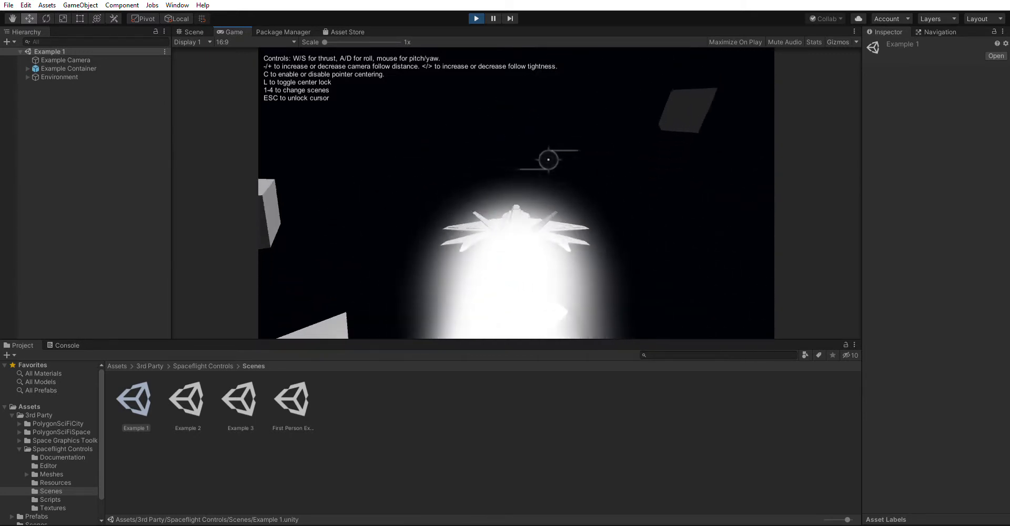
{"action": "key", "text": "Escape"}
{"action": "left_click", "coordinate": [483, 18]}
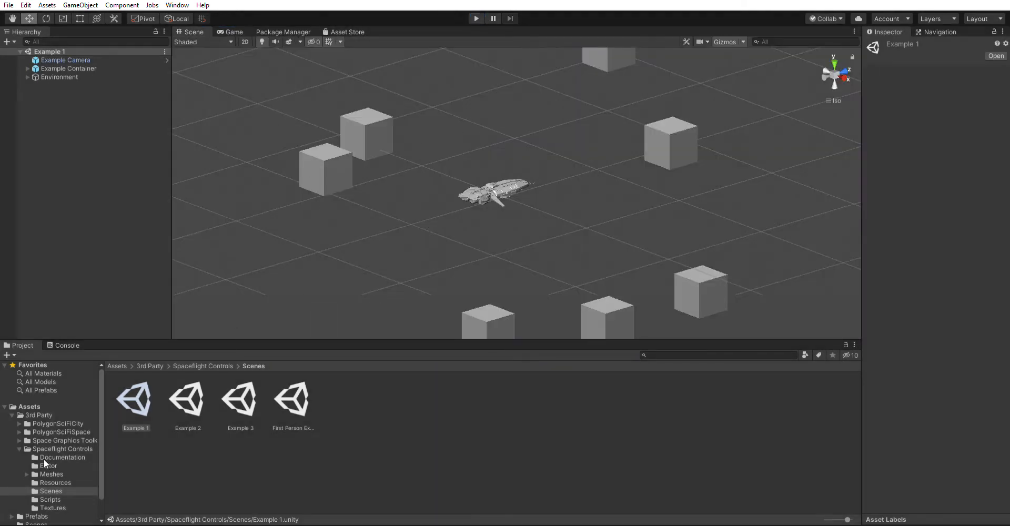
Add the Demo_Exterior scene from the PolygonSciFiSpace Scenes folder to the hierarchy alongside Example 1
{"action": "left_click", "coordinate": [20, 449]}
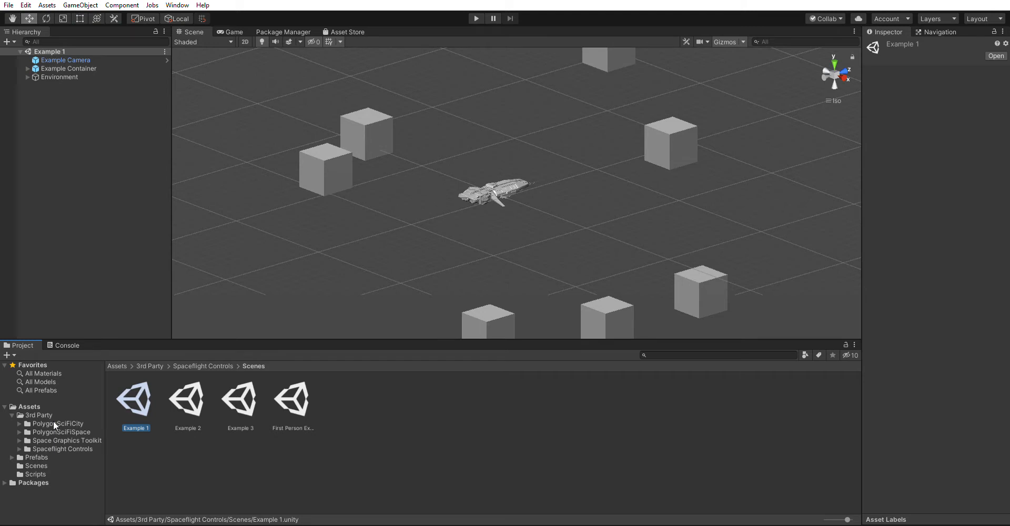
{"action": "left_click", "coordinate": [65, 432]}
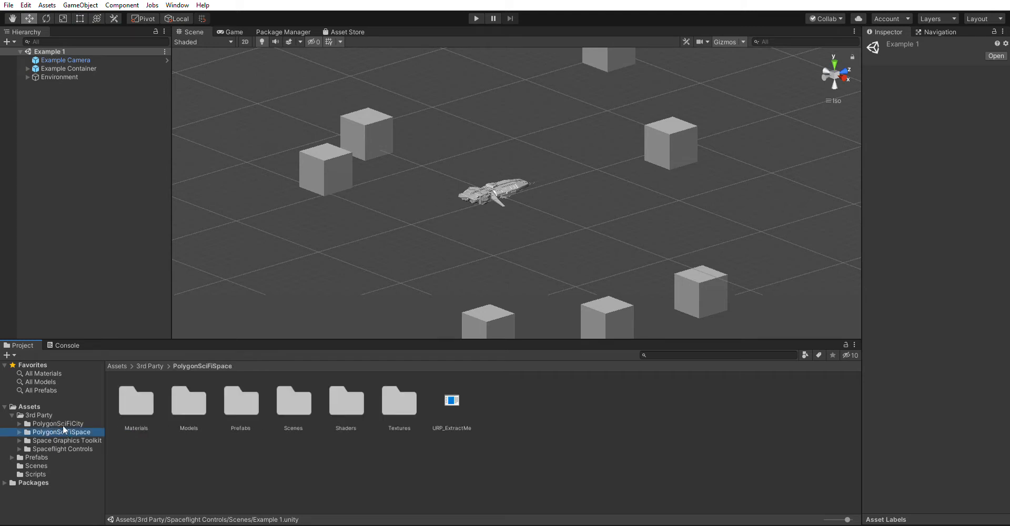
{"action": "left_click", "coordinate": [296, 403]}
{"action": "double_click", "coordinate": [295, 402]}
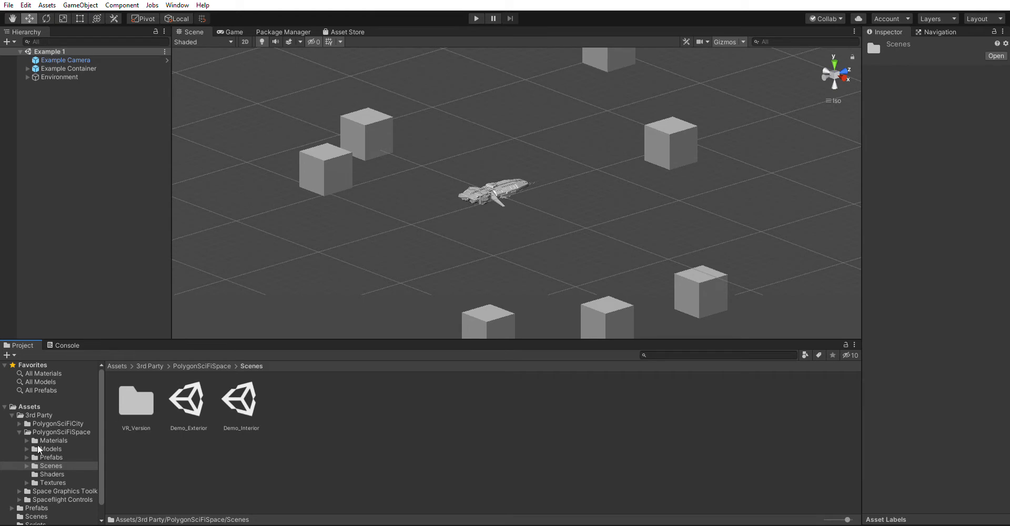
{"action": "left_click_drag", "start_coordinate": [190, 403], "coordinate": [106, 239]}
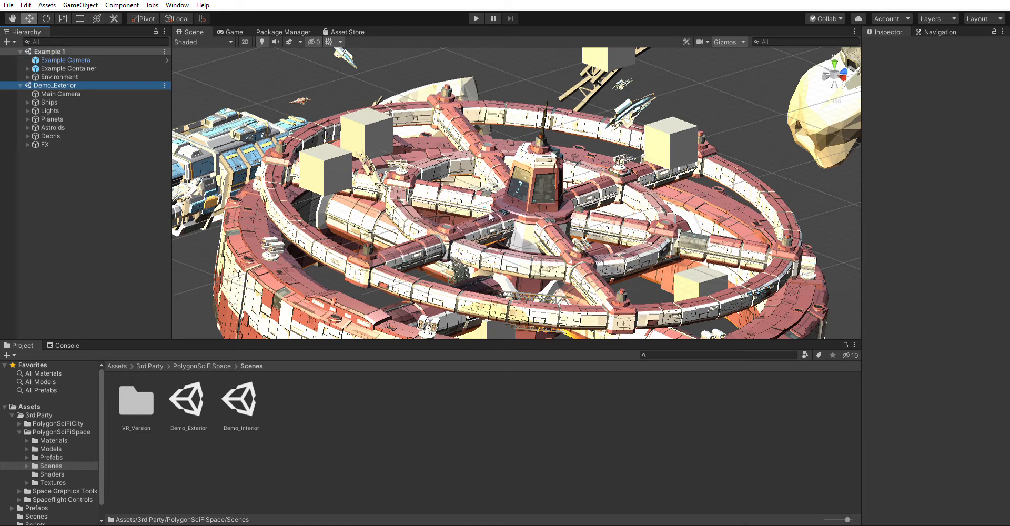
Examine the combined scenes, focusing on Example Container and its surroundings in the space station, ships and asteroid field
{"action": "scroll", "coordinate": [490, 215], "scroll_direction": "down", "scroll_amount": 10}
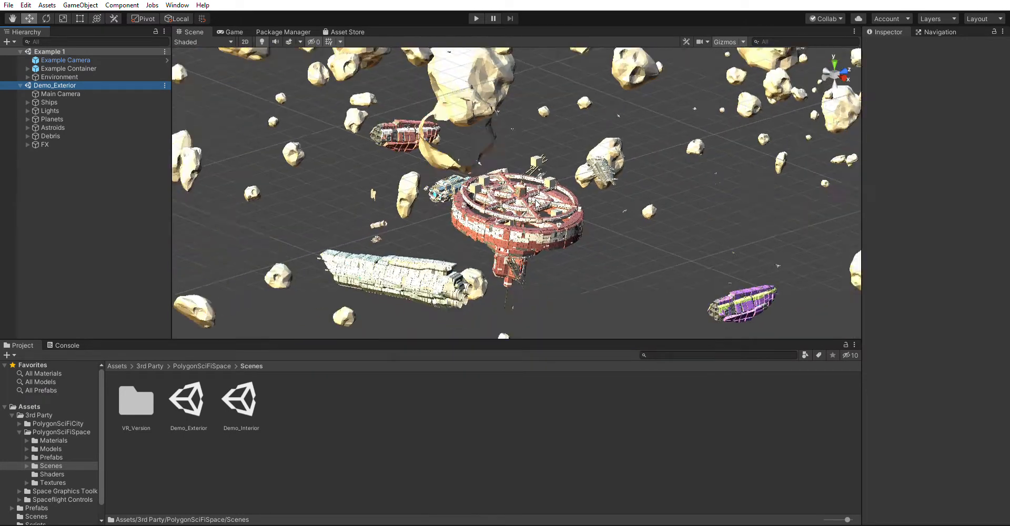
{"action": "scroll", "coordinate": [536, 203], "scroll_direction": "down", "scroll_amount": 8}
{"action": "right_click_drag", "start_coordinate": [602, 171], "coordinate": [545, 215]}
{"action": "scroll", "coordinate": [545, 212], "scroll_direction": "down", "scroll_amount": 6}
{"action": "scroll", "coordinate": [570, 213], "scroll_direction": "up", "scroll_amount": 4}
{"action": "left_click", "coordinate": [73, 68]}
{"action": "key", "text": "f"}
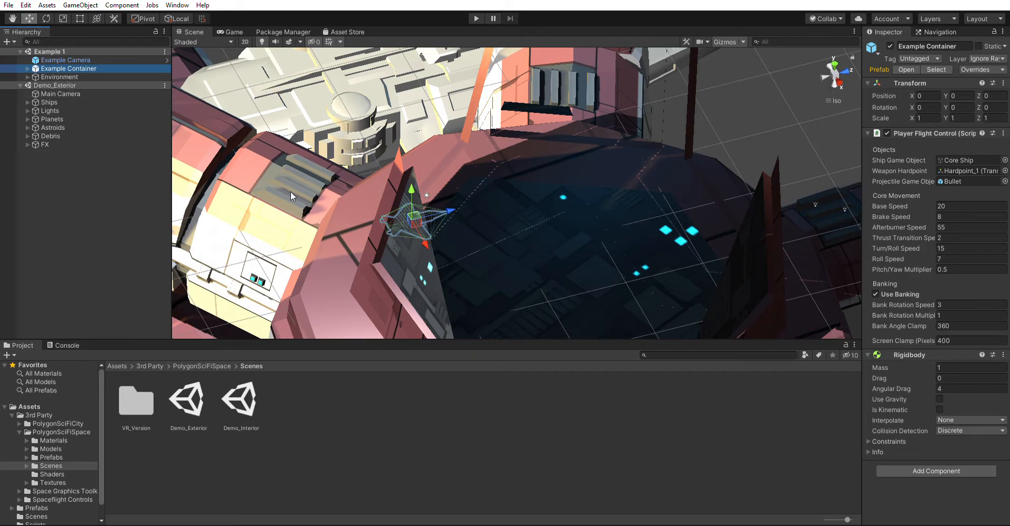
{"action": "scroll", "coordinate": [265, 201], "scroll_direction": "down", "scroll_amount": 1}
{"action": "scroll", "coordinate": [265, 201], "scroll_direction": "up", "scroll_amount": 2}
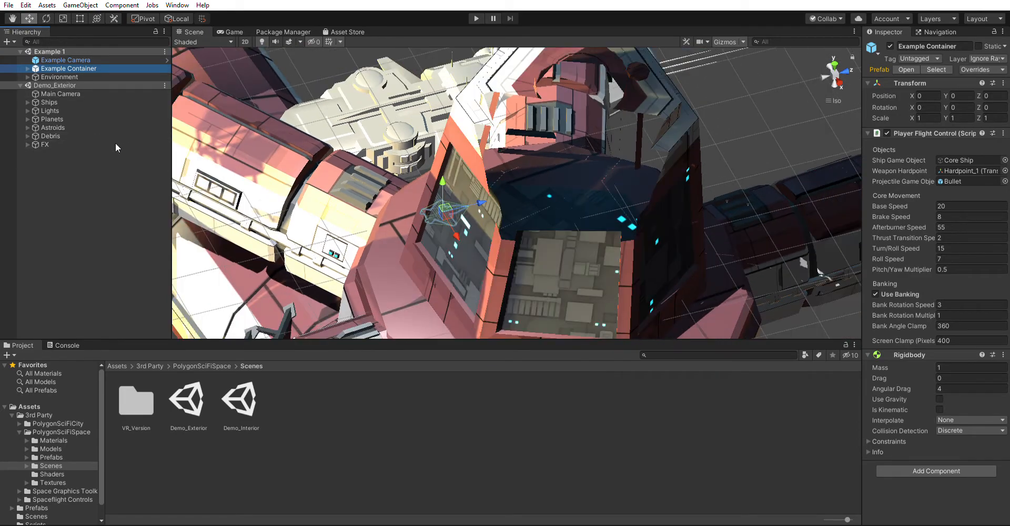
{"action": "scroll", "coordinate": [405, 199], "scroll_direction": "down", "scroll_amount": 8}
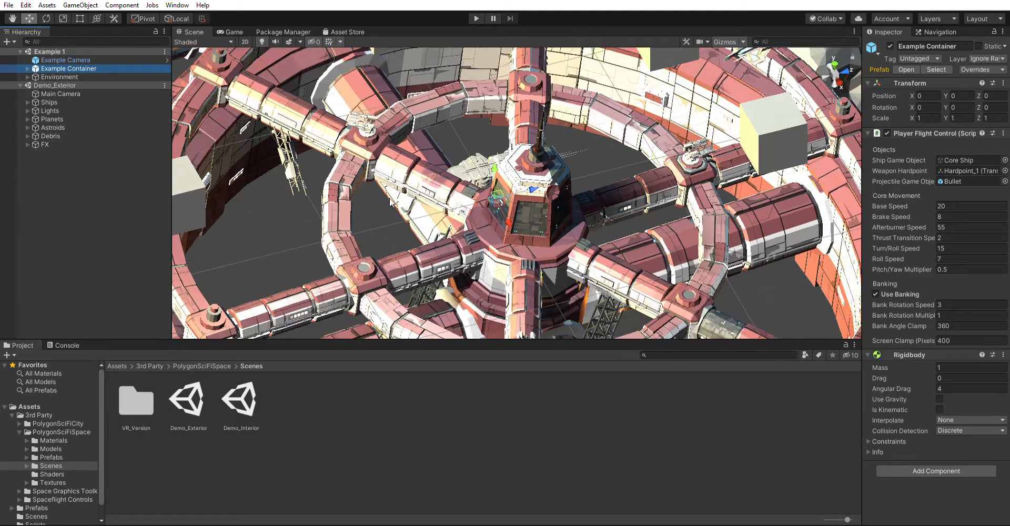
{"action": "scroll", "coordinate": [390, 201], "scroll_direction": "down", "scroll_amount": 10}
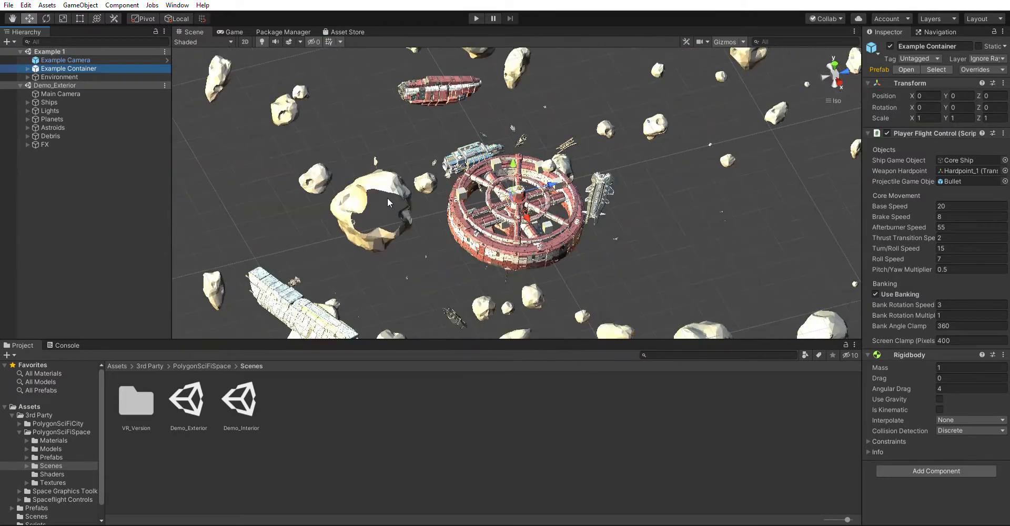
{"action": "scroll", "coordinate": [456, 208], "scroll_direction": "up", "scroll_amount": 3}
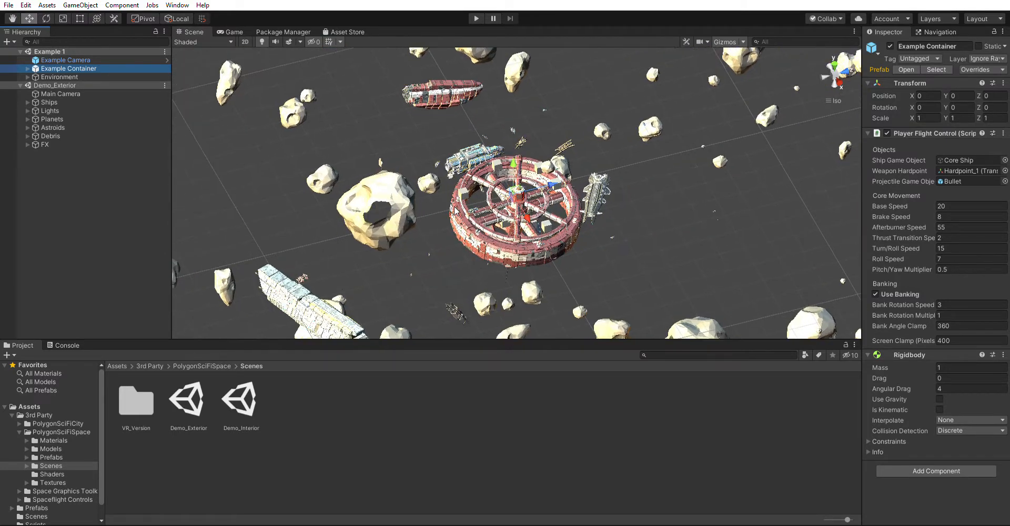
{"action": "scroll", "coordinate": [456, 208], "scroll_direction": "down", "scroll_amount": 3}
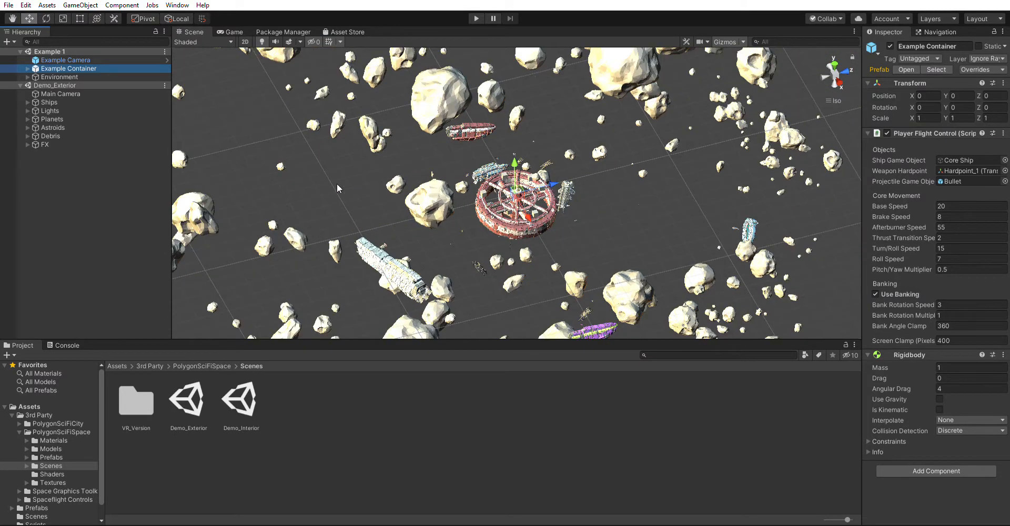
{"action": "scroll", "coordinate": [339, 183], "scroll_direction": "down", "scroll_amount": 5}
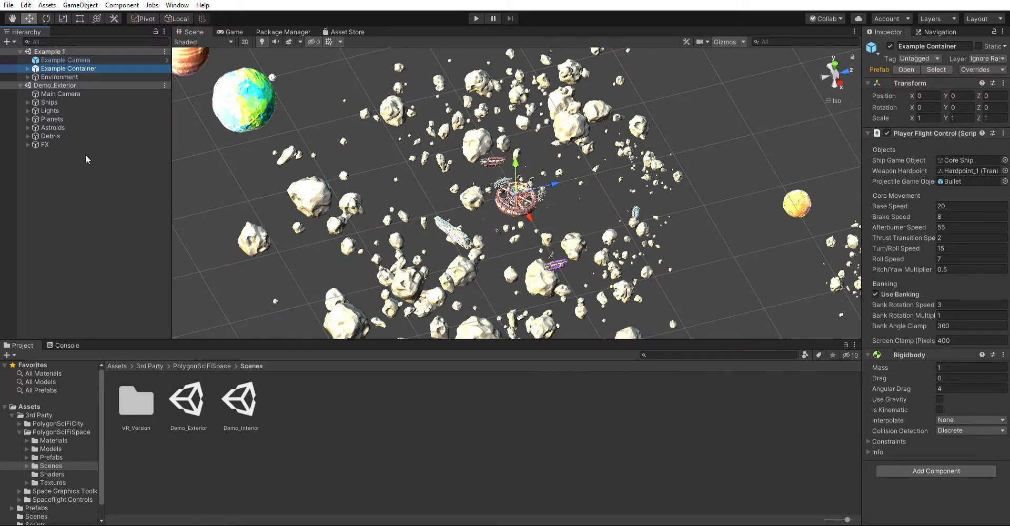
Delete the Main Camera and the Lights group from Demo_Exterior, checking the directional light in Example 1's Environment group
{"action": "left_click", "coordinate": [57, 93]}
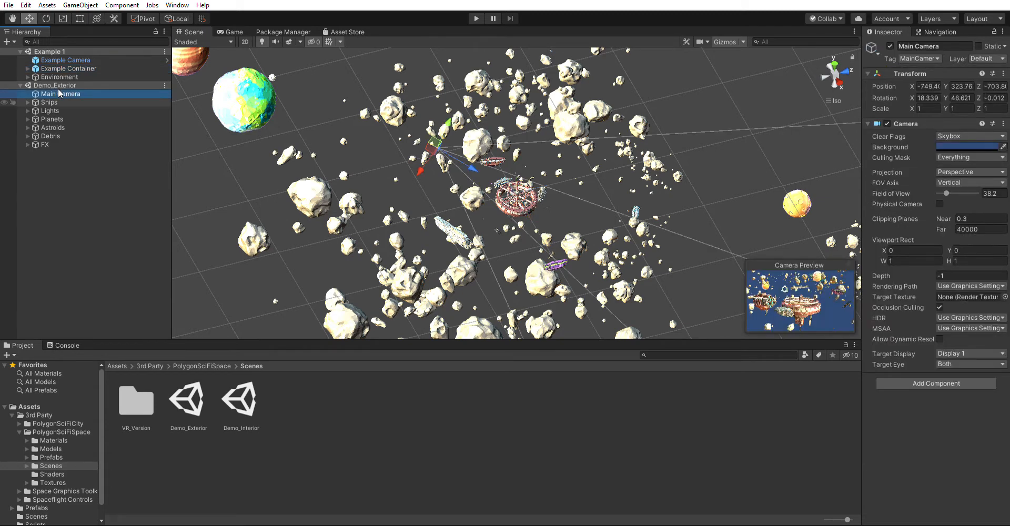
{"action": "key", "text": "Delete"}
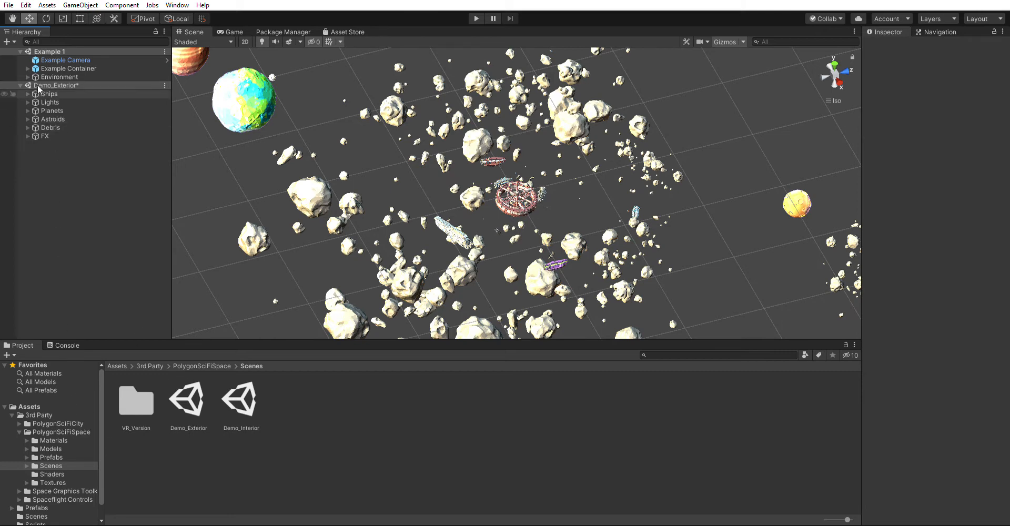
{"action": "left_click", "coordinate": [50, 93]}
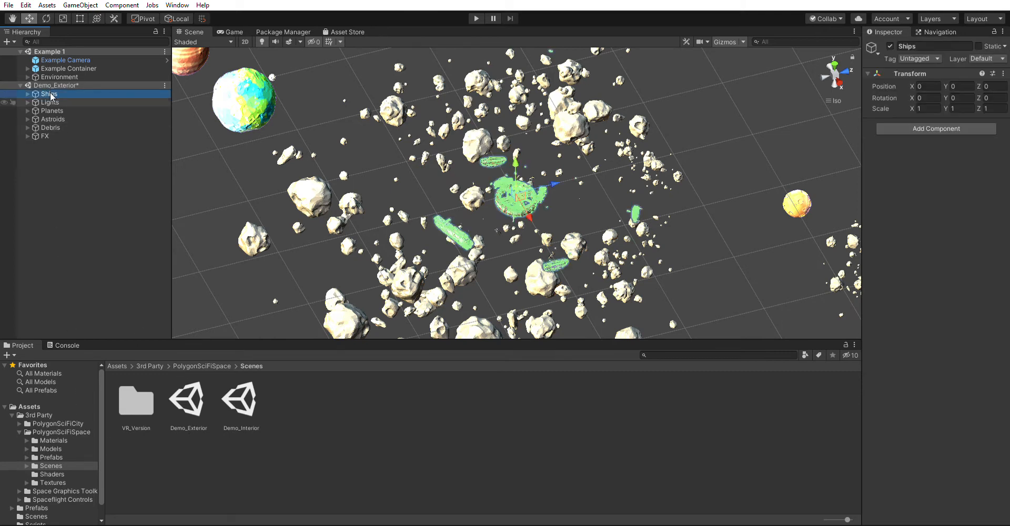
{"action": "key", "text": "Down"}
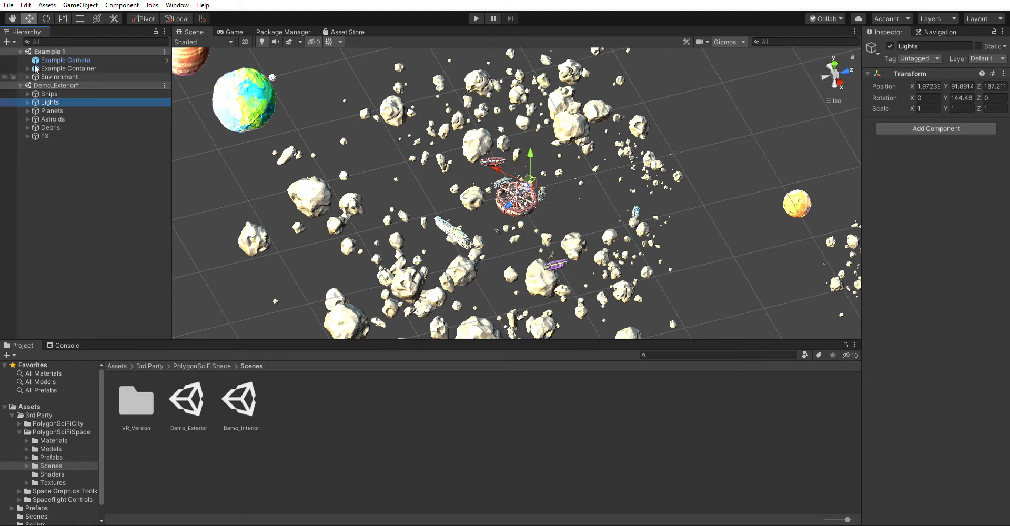
{"action": "left_click", "coordinate": [28, 76]}
{"action": "left_click", "coordinate": [72, 151]}
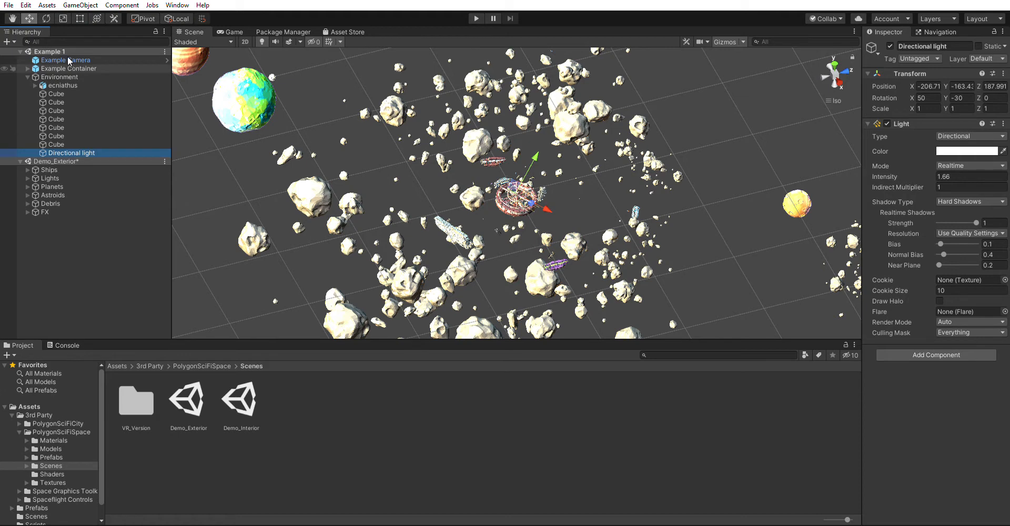
{"action": "left_click", "coordinate": [51, 178]}
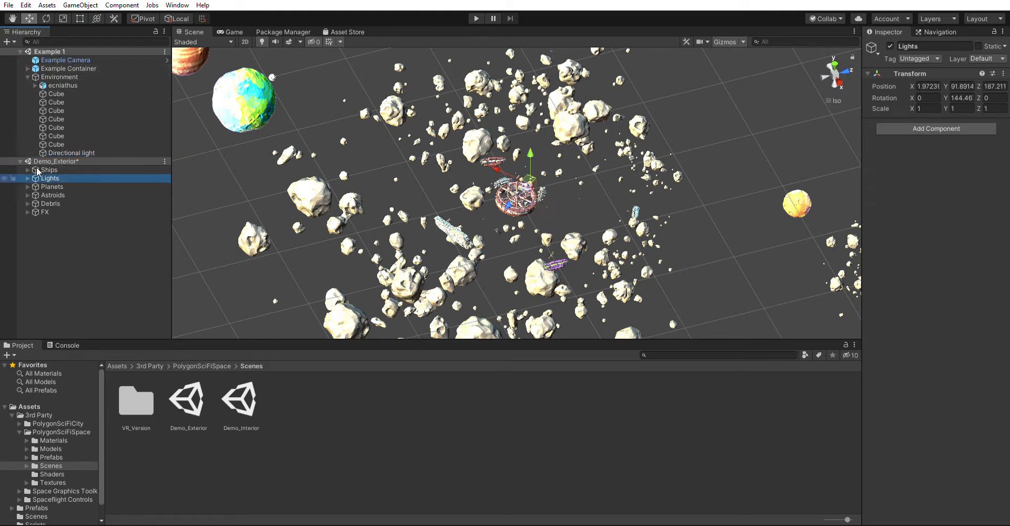
{"action": "key", "text": "Right"}
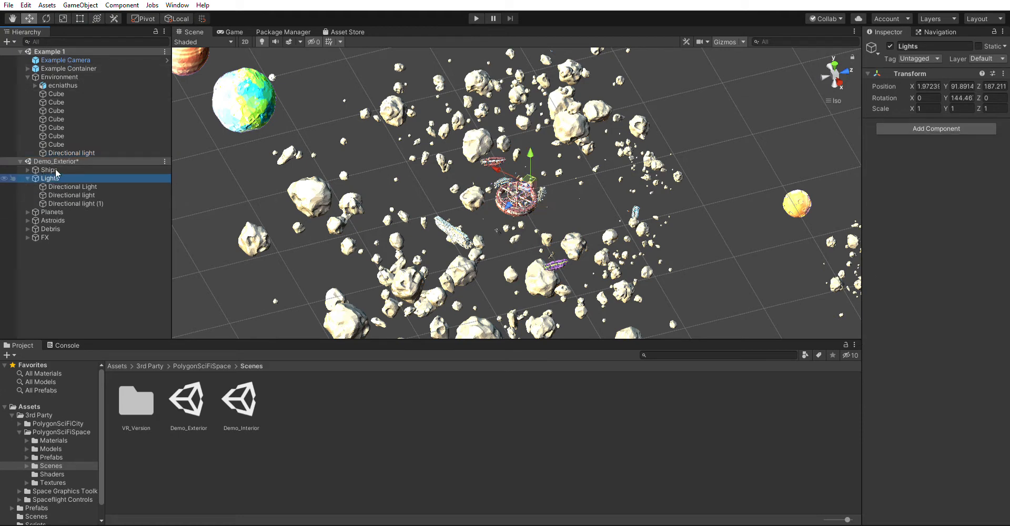
{"action": "key", "text": "Left"}
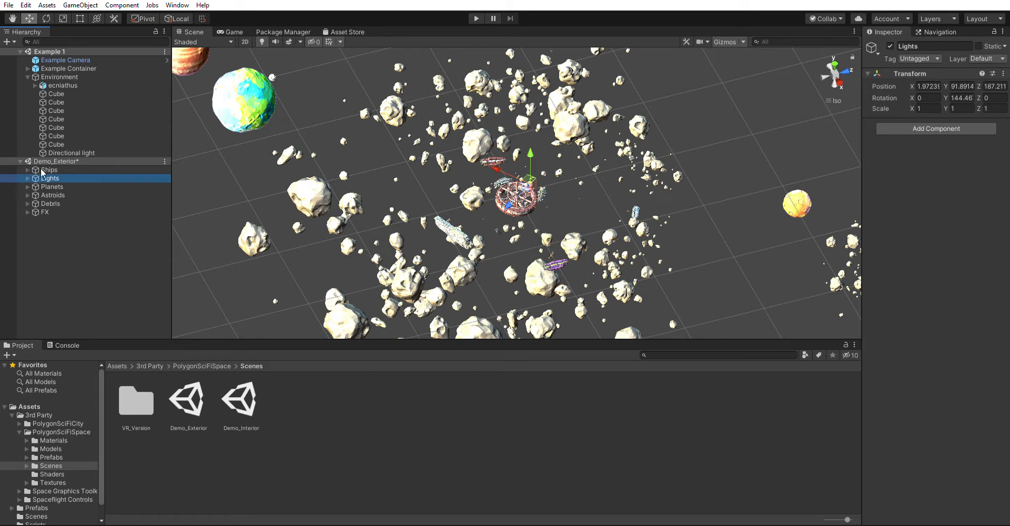
{"action": "key", "text": "Delete"}
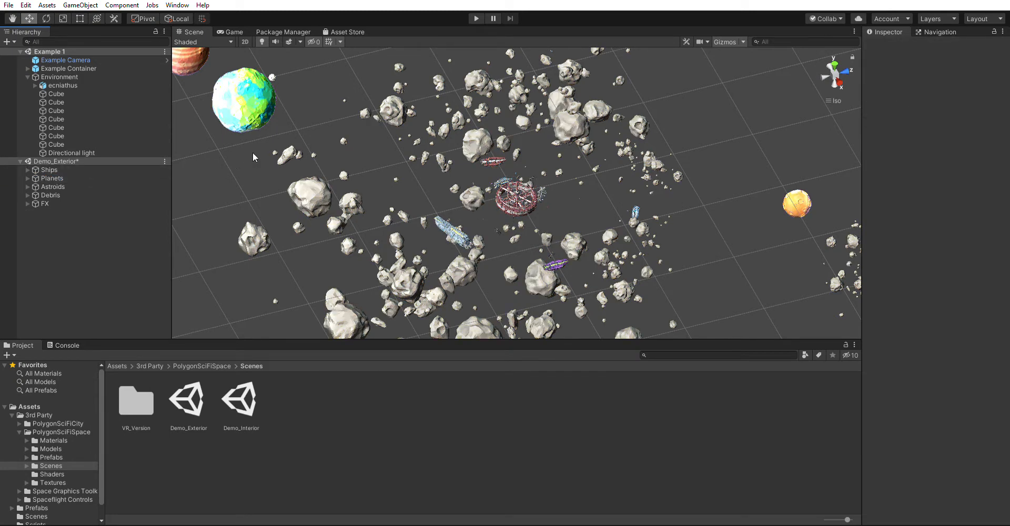
Examine the Planets, Astroids, Debris and FX groups of Demo_Exterior in the scene, including the FX_SpaceDust_Worldspace particle effect
{"action": "scroll", "coordinate": [535, 218], "scroll_direction": "up", "scroll_amount": 10}
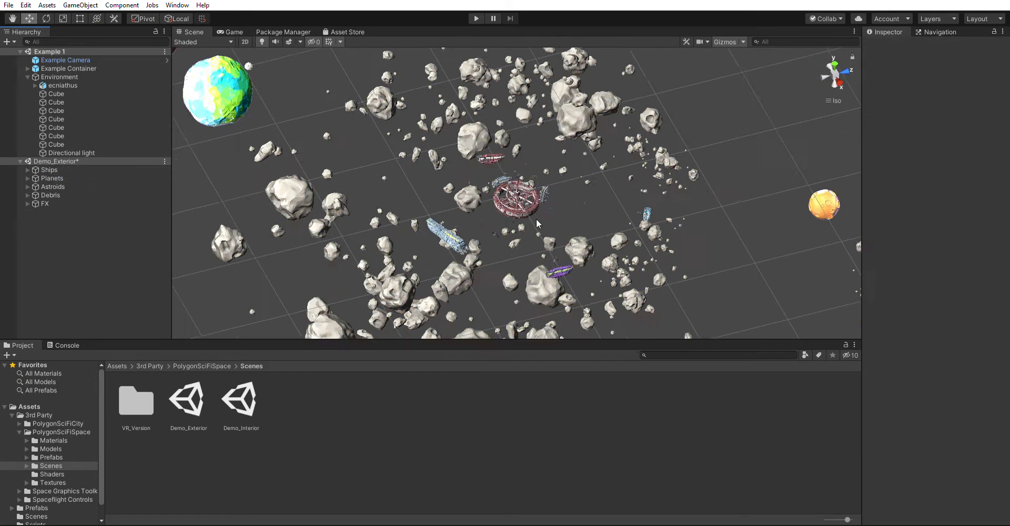
{"action": "scroll", "coordinate": [516, 200], "scroll_direction": "down", "scroll_amount": 10}
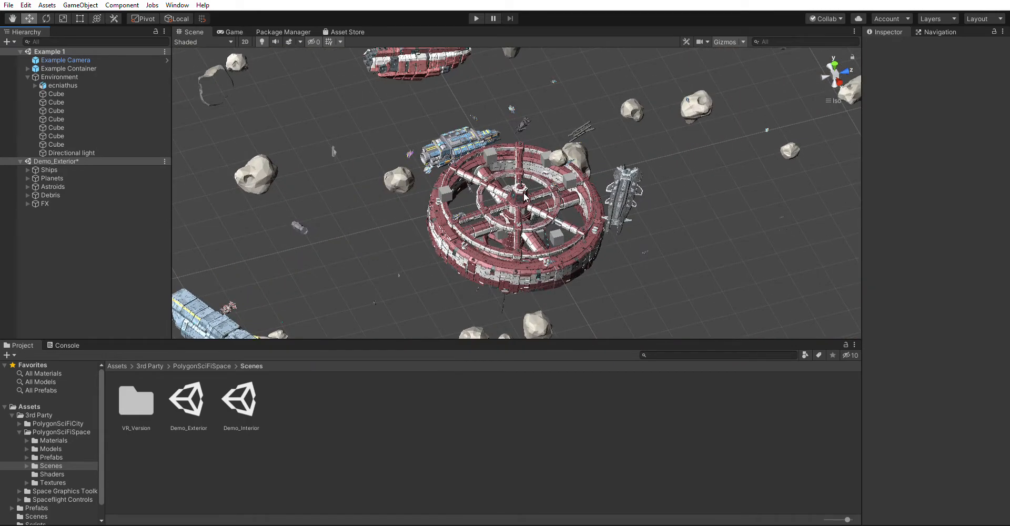
{"action": "left_click", "coordinate": [63, 161]}
{"action": "left_click", "coordinate": [52, 179]}
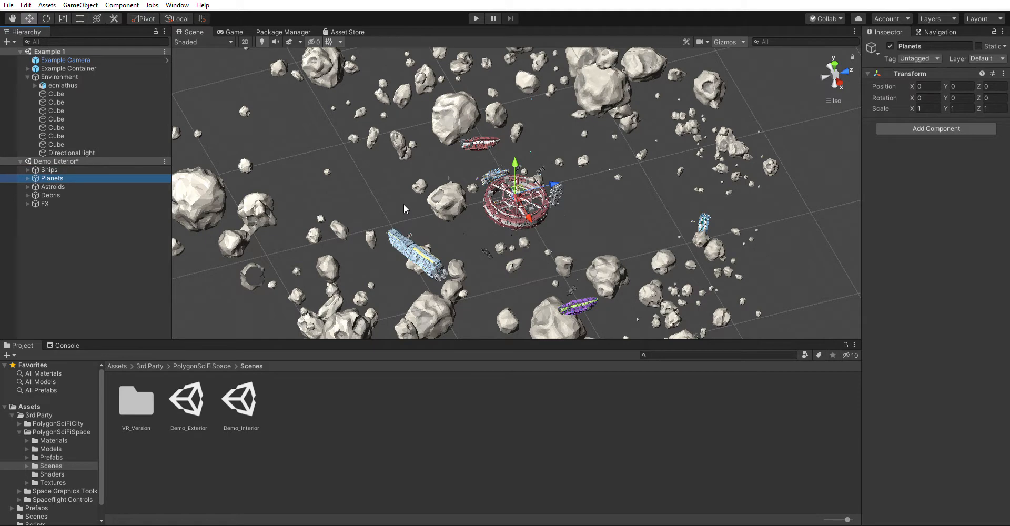
{"action": "scroll", "coordinate": [400, 204], "scroll_direction": "down", "scroll_amount": 2}
{"action": "scroll", "coordinate": [385, 205], "scroll_direction": "down", "scroll_amount": 6}
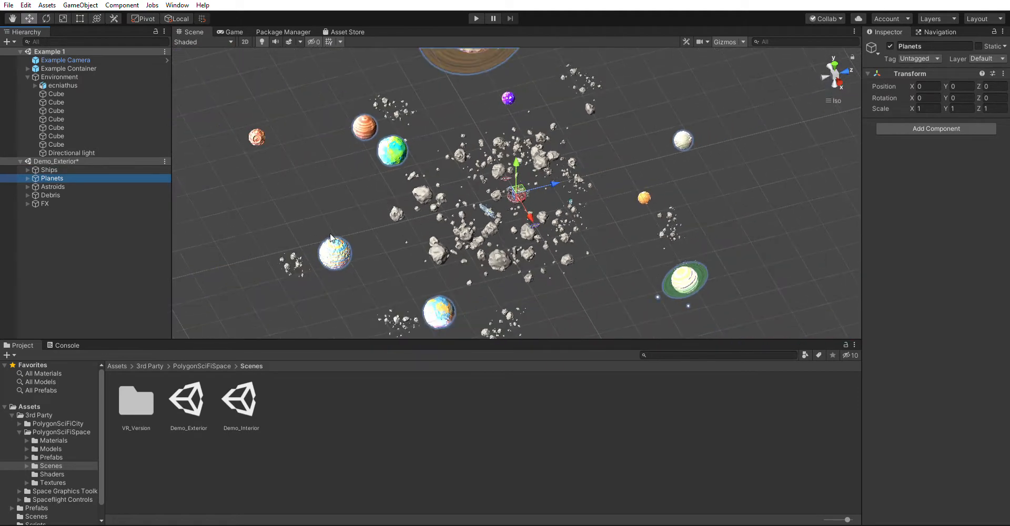
{"action": "left_click", "coordinate": [63, 186]}
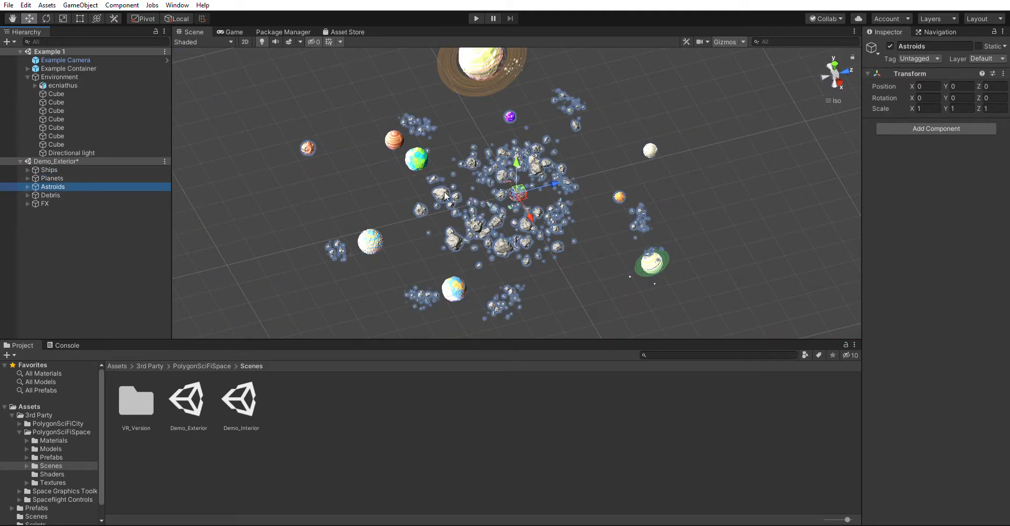
{"action": "left_click", "coordinate": [52, 195]}
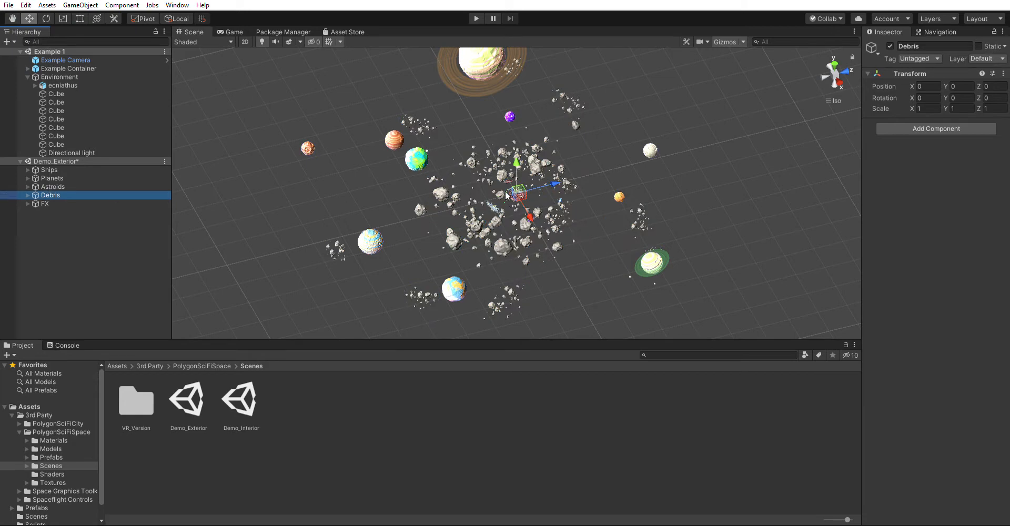
{"action": "left_click", "coordinate": [58, 204]}
{"action": "scroll", "coordinate": [409, 213], "scroll_direction": "up", "scroll_amount": 5}
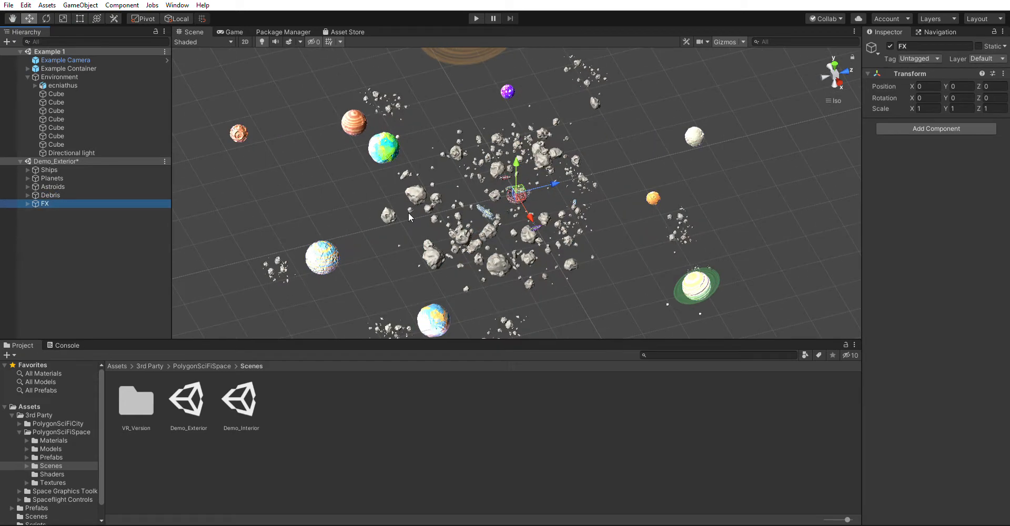
{"action": "scroll", "coordinate": [408, 212], "scroll_direction": "up", "scroll_amount": 4}
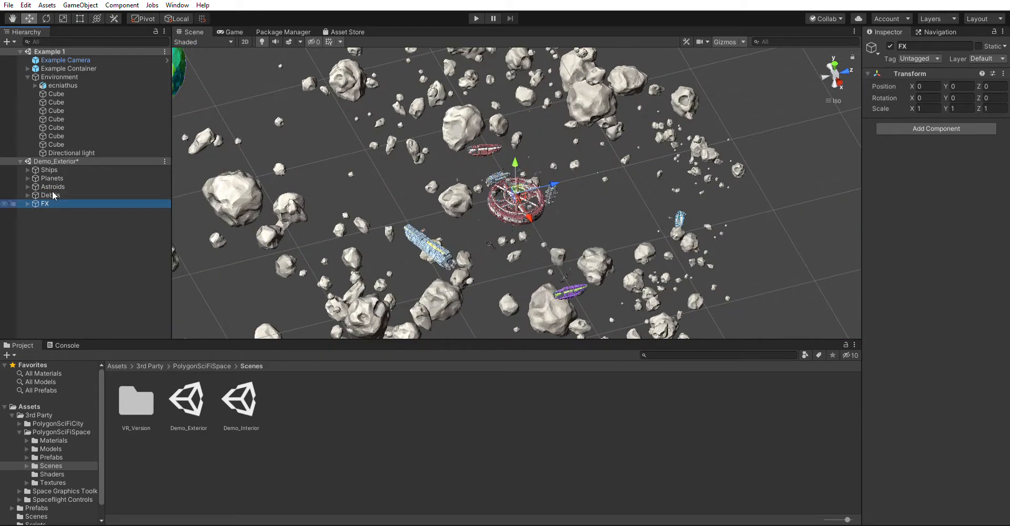
{"action": "left_click", "coordinate": [28, 203]}
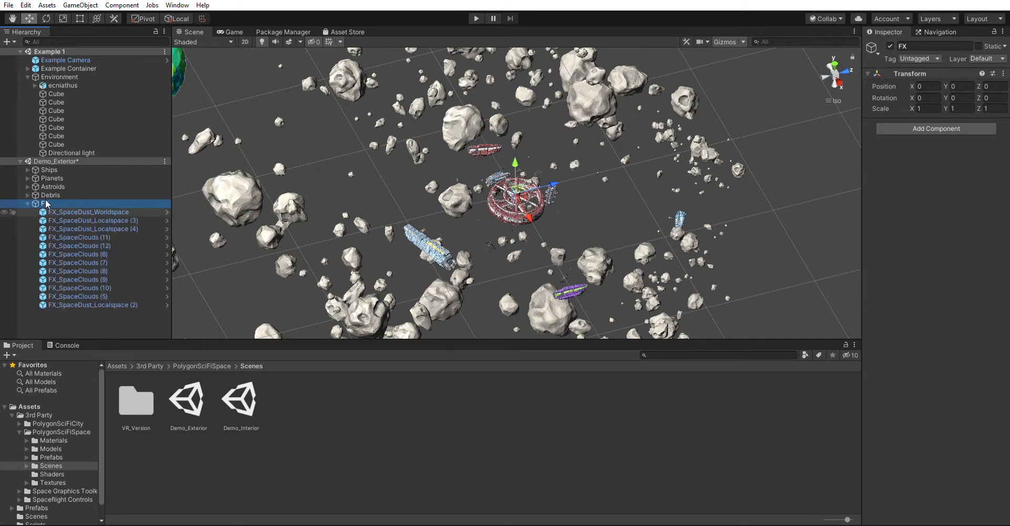
{"action": "double_click", "coordinate": [79, 212]}
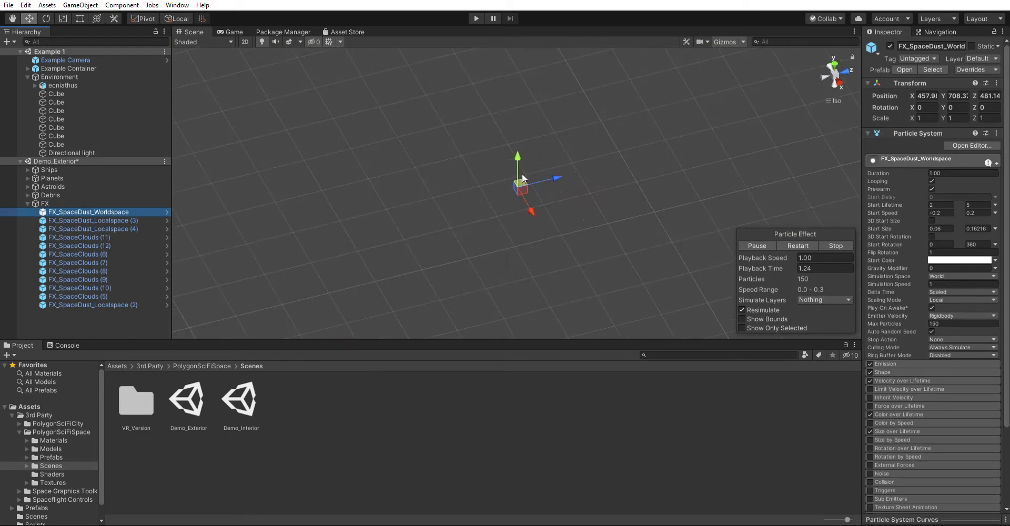
{"action": "left_click", "coordinate": [28, 203]}
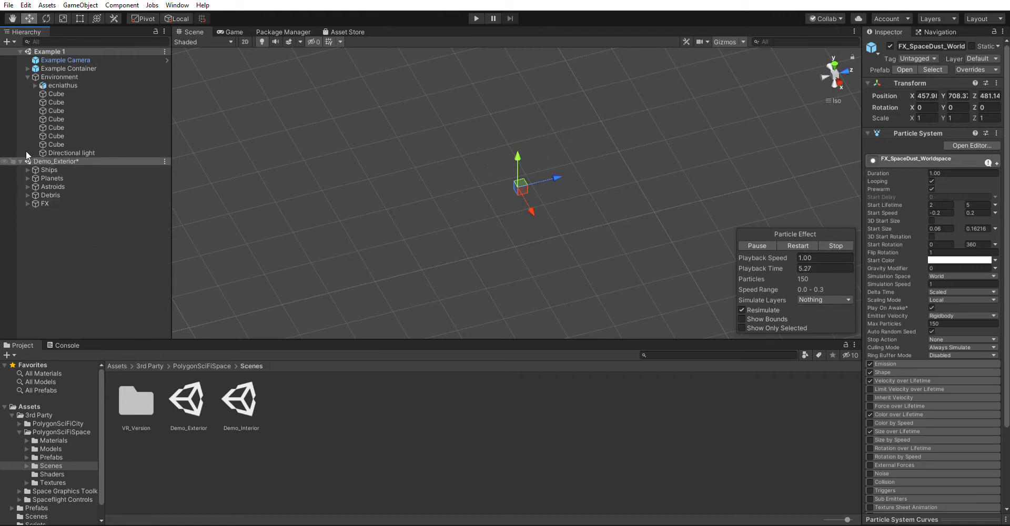
Move the Ships, Planets, Astroids, Debris and FX groups into Example 1's Environment group and remove the emptied Demo_Exterior scene from the hierarchy
{"action": "left_click", "coordinate": [20, 161]}
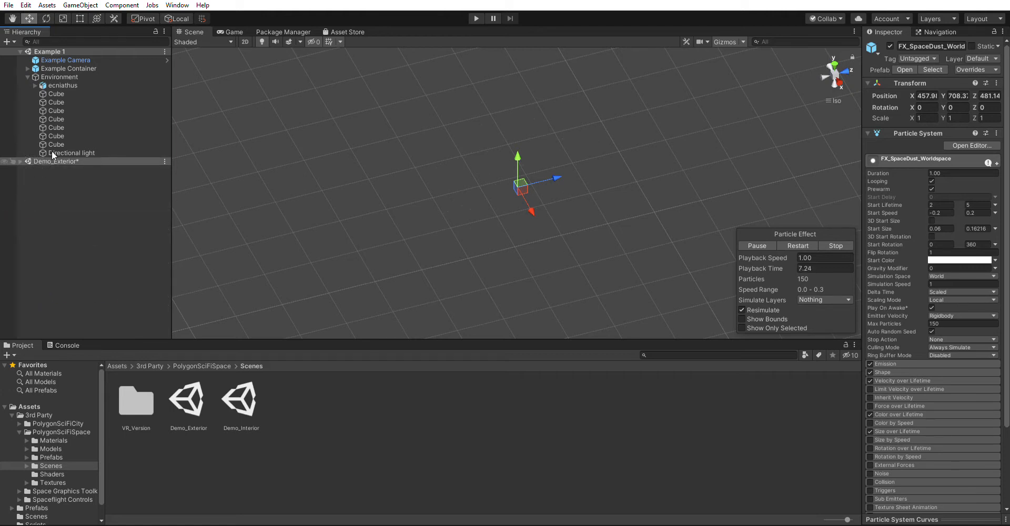
{"action": "left_click", "coordinate": [20, 161]}
{"action": "left_click", "coordinate": [49, 169]}
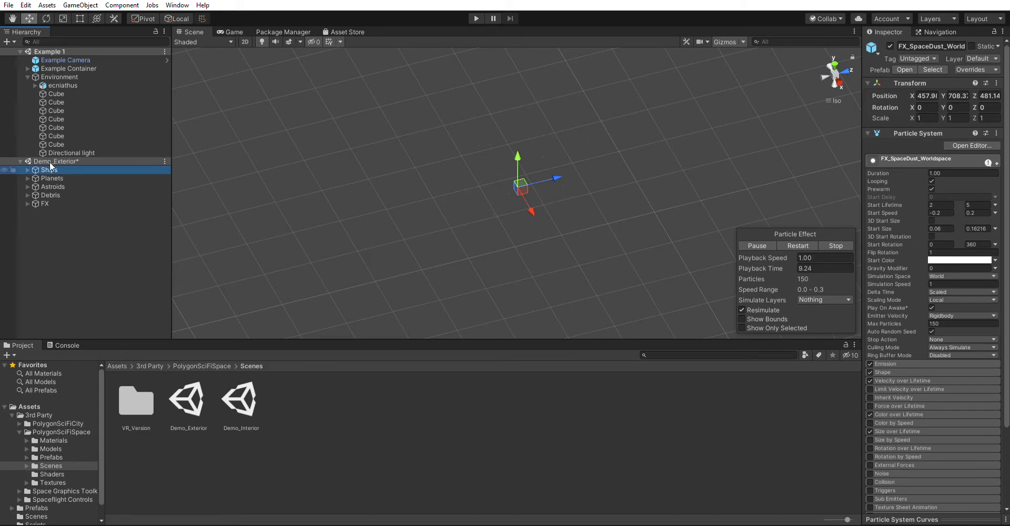
{"action": "left_click", "coordinate": [51, 203], "text": "shift"}
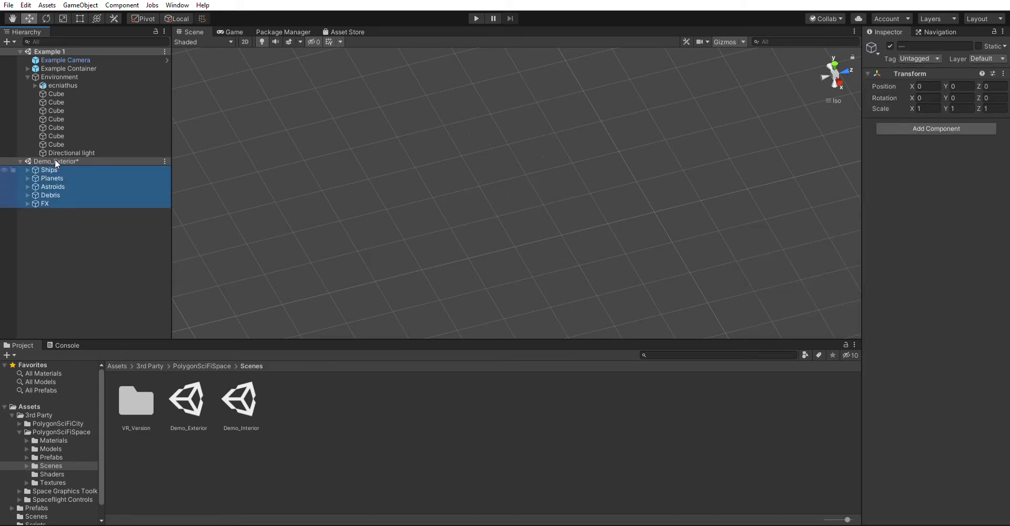
{"action": "left_click_drag", "start_coordinate": [55, 160], "coordinate": [64, 73]}
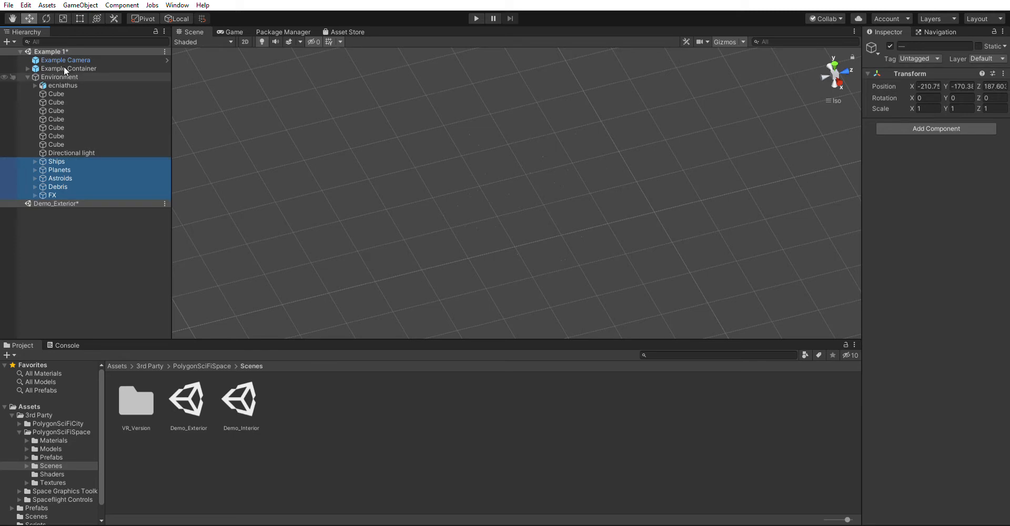
{"action": "left_click", "coordinate": [45, 201]}
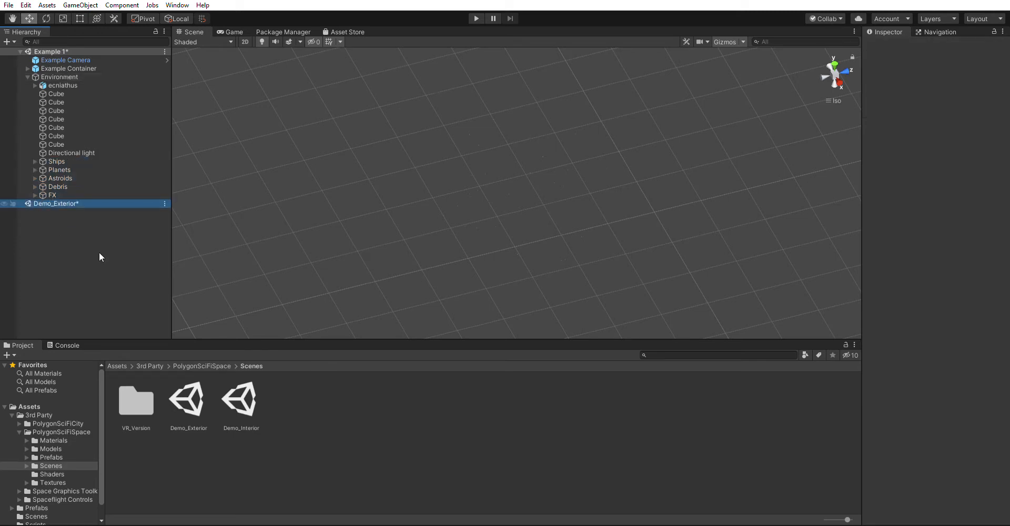
{"action": "left_click", "coordinate": [531, 281]}
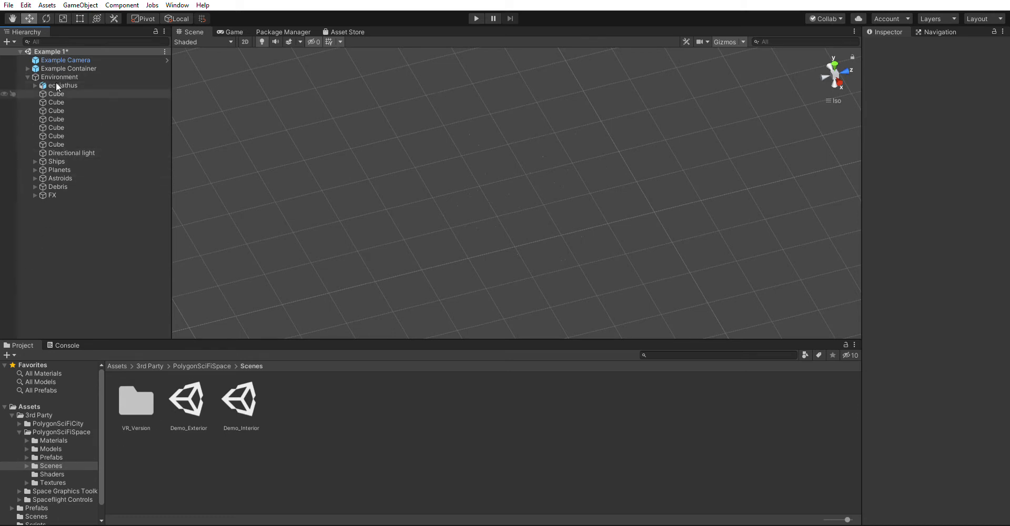
Move the Ships, Planets, Astroids, Debris and FX groups together along the Z axis to a Z position of about -309
{"action": "left_click", "coordinate": [55, 160]}
{"action": "left_click", "coordinate": [57, 169], "text": "ctrl"}
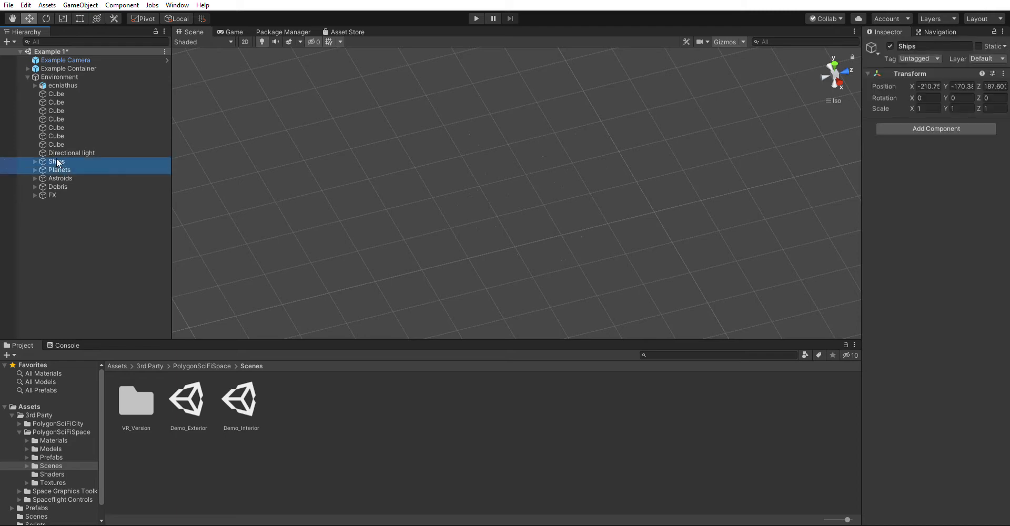
{"action": "left_click", "coordinate": [58, 177], "text": "ctrl"}
{"action": "left_click", "coordinate": [57, 186], "text": "ctrl"}
{"action": "left_click", "coordinate": [52, 195], "text": "ctrl"}
{"action": "key", "text": "f"}
{"action": "scroll", "coordinate": [432, 160], "scroll_direction": "down", "scroll_amount": 20}
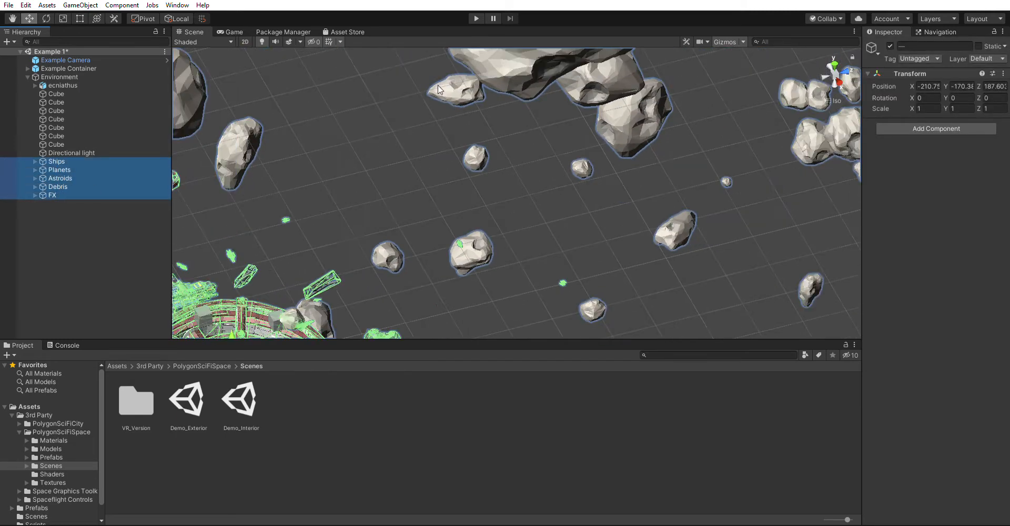
{"action": "scroll", "coordinate": [406, 187], "scroll_direction": "down", "scroll_amount": 10}
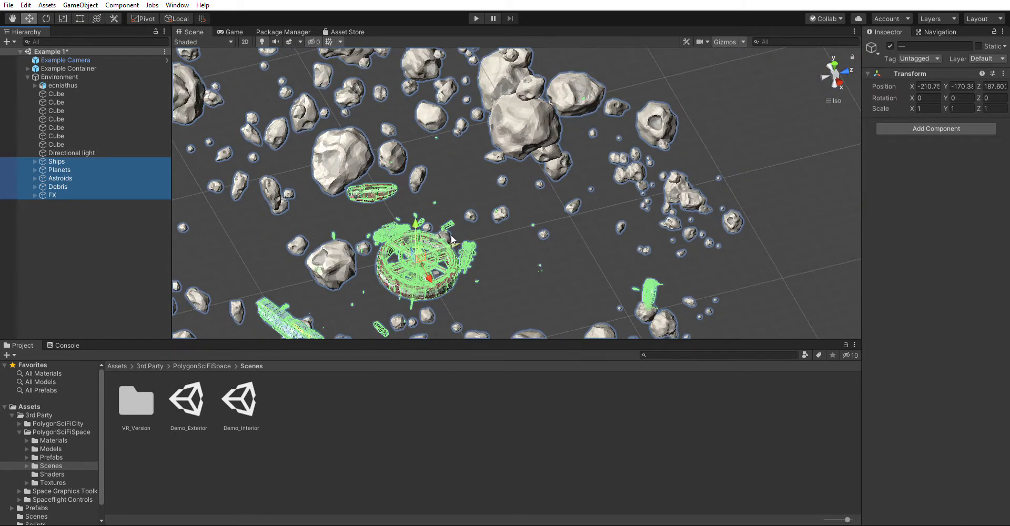
{"action": "left_click_drag", "start_coordinate": [453, 239], "coordinate": [376, 246]}
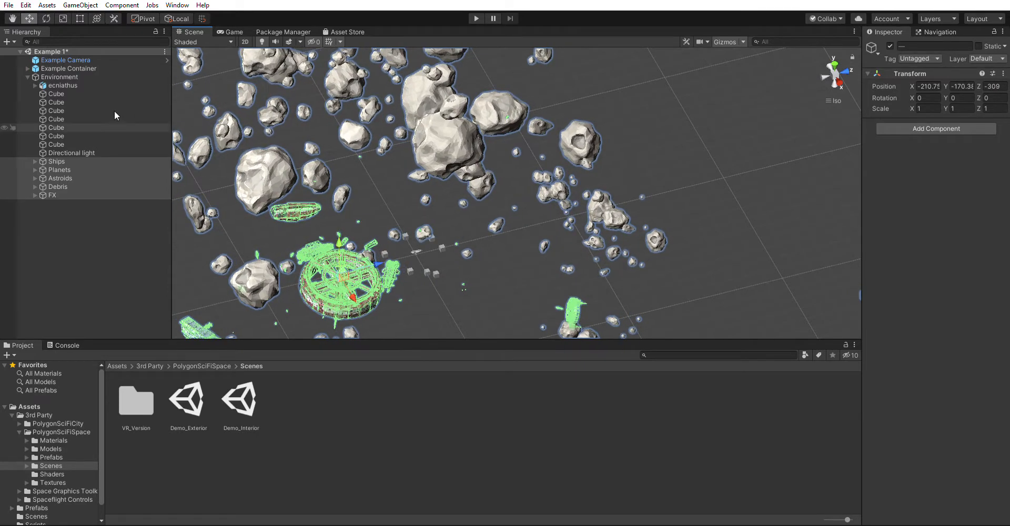
Delete all the Cube objects from the Environment group
{"action": "left_click", "coordinate": [69, 94]}
{"action": "left_click", "coordinate": [68, 143], "text": "shift"}
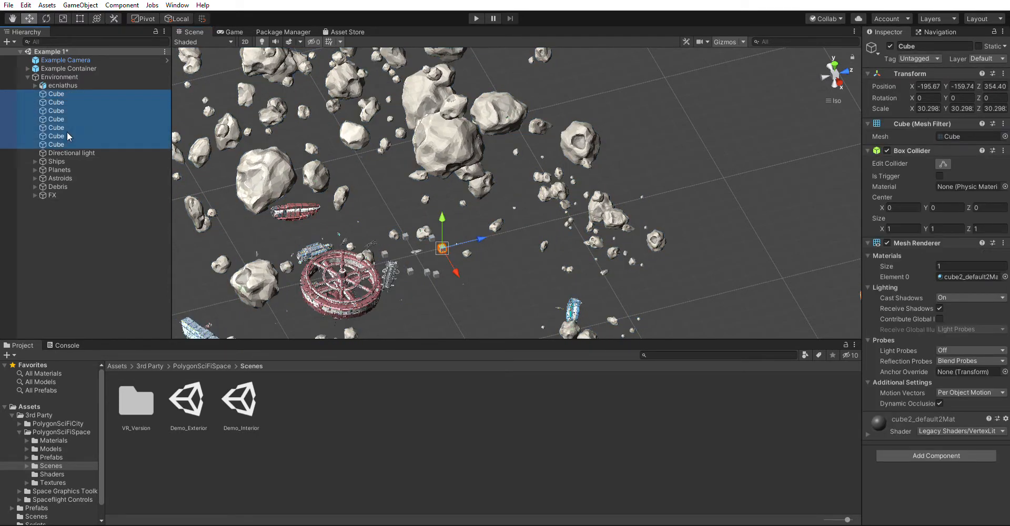
{"action": "key", "text": "Delete"}
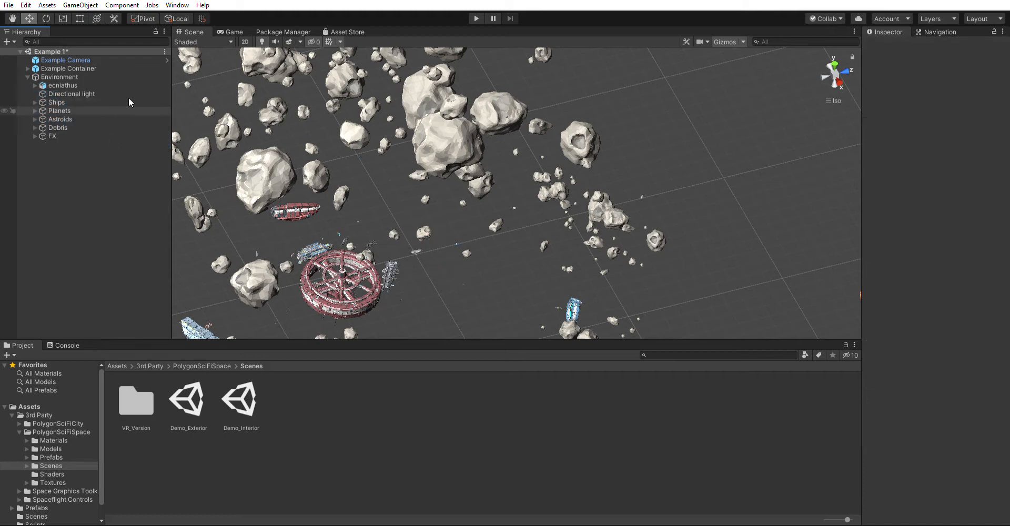
Check Example Container's surroundings in the scene, then play-test flying the ship around the space station and end play mode
{"action": "double_click", "coordinate": [74, 67]}
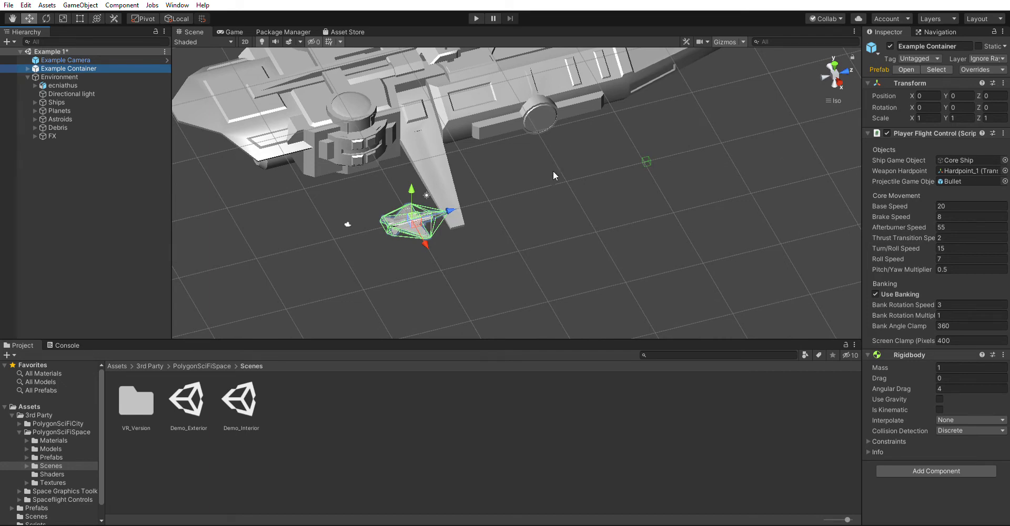
{"action": "key", "text": "f"}
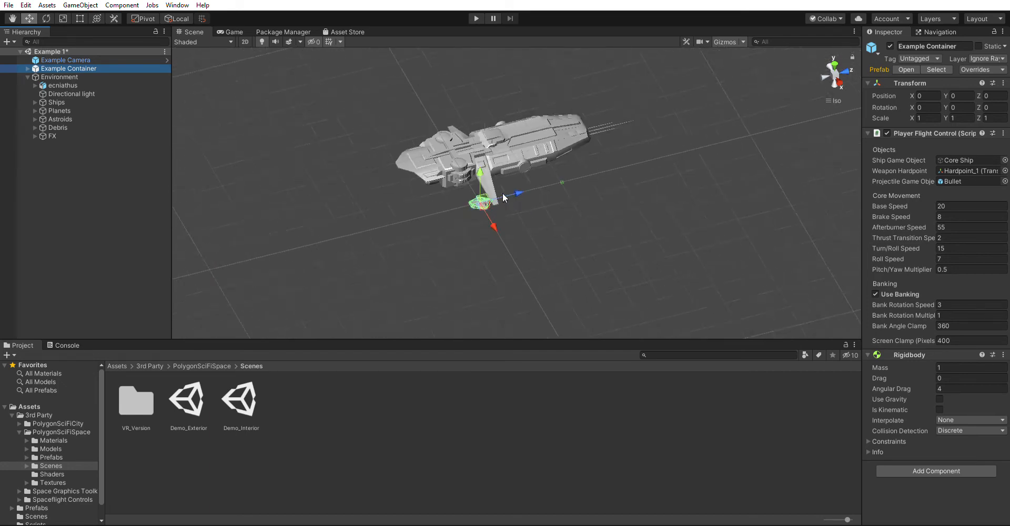
{"action": "scroll", "coordinate": [498, 197], "scroll_direction": "down", "scroll_amount": 10}
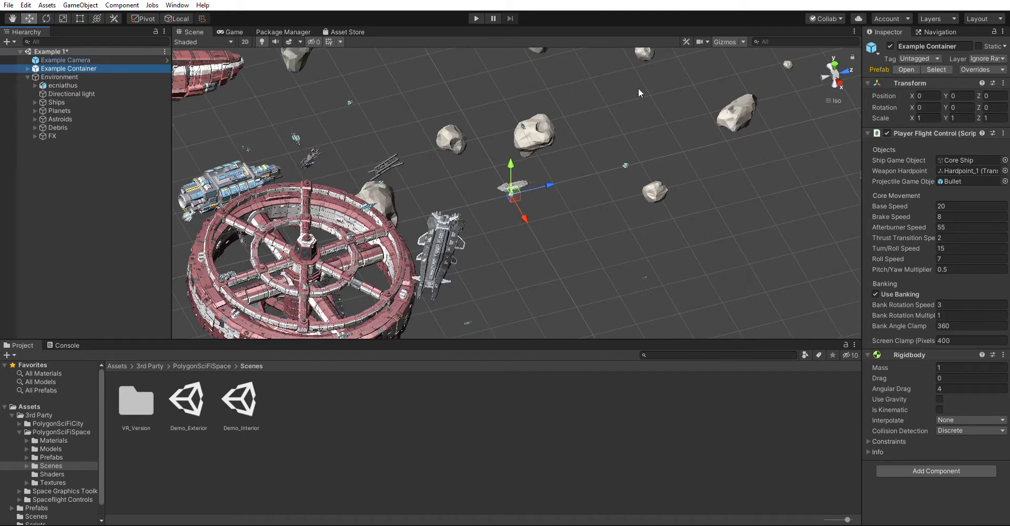
{"action": "scroll", "coordinate": [526, 164], "scroll_direction": "down", "scroll_amount": 10}
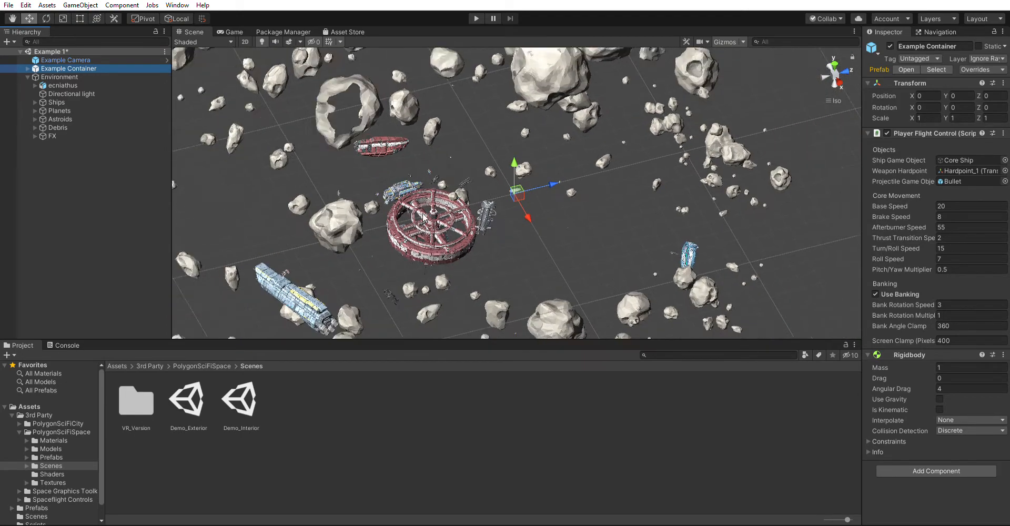
{"action": "scroll", "coordinate": [498, 164], "scroll_direction": "down", "scroll_amount": 10}
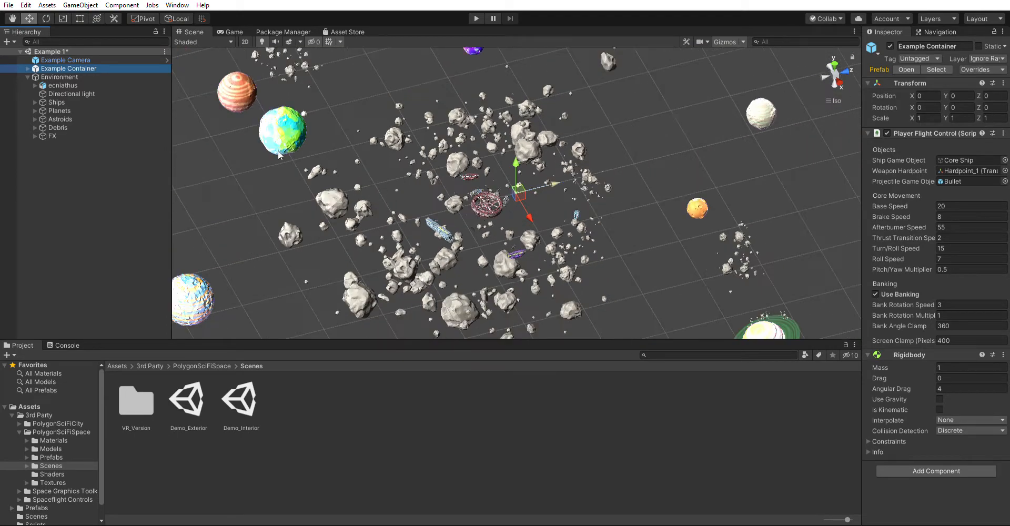
{"action": "scroll", "coordinate": [255, 166], "scroll_direction": "up", "scroll_amount": 5}
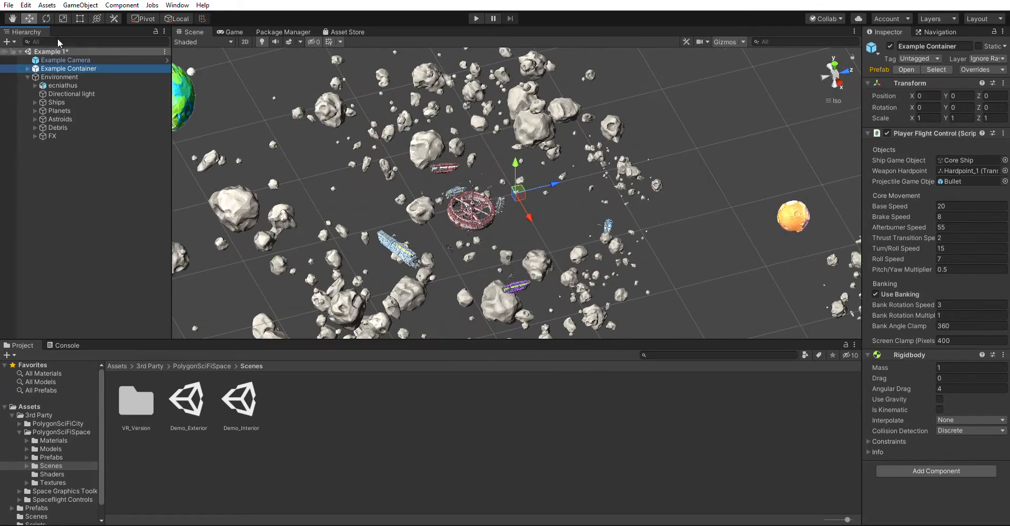
{"action": "left_click", "coordinate": [477, 19]}
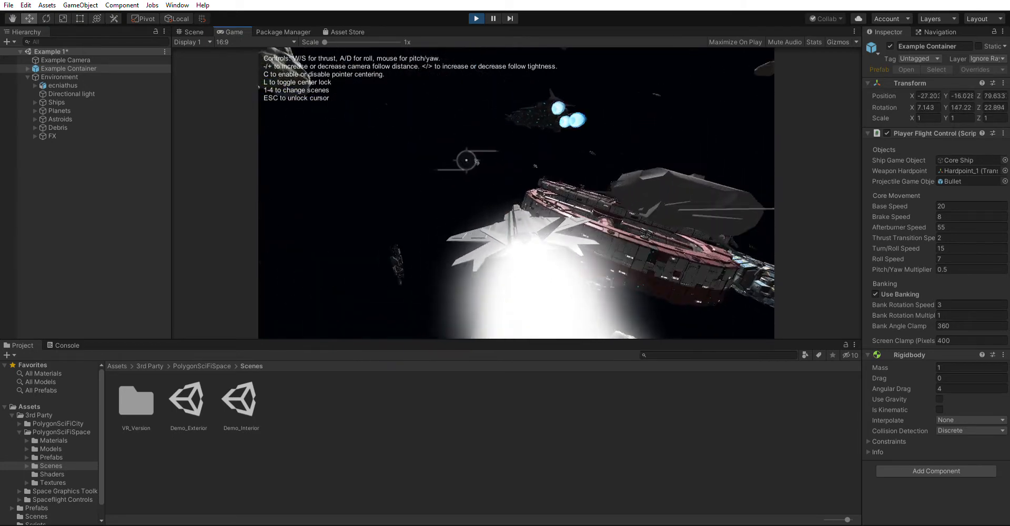
{"action": "key", "text": "Escape"}
{"action": "left_click", "coordinate": [476, 18]}
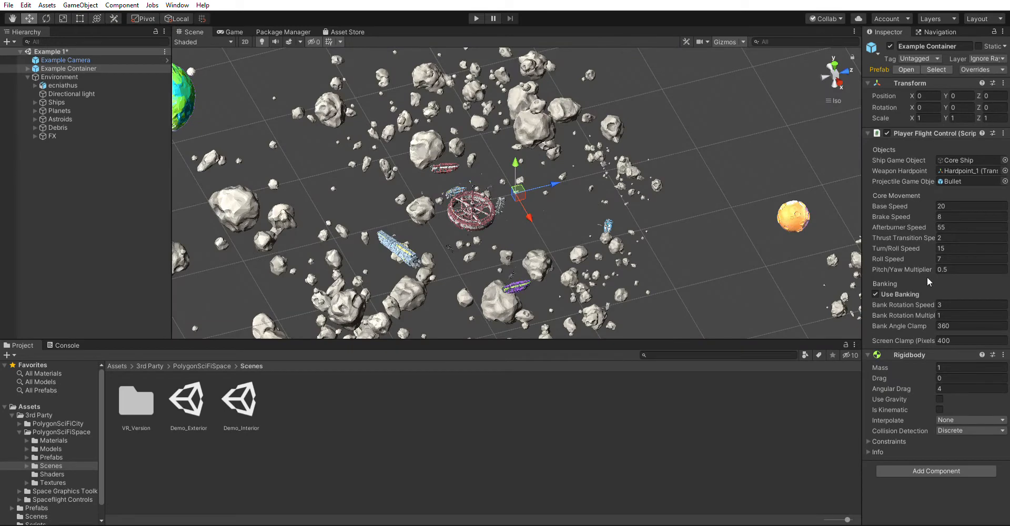
Select Example Camera and switch the scene to a top-down view that shows the camera's frustum among the planets
{"action": "left_click", "coordinate": [66, 60]}
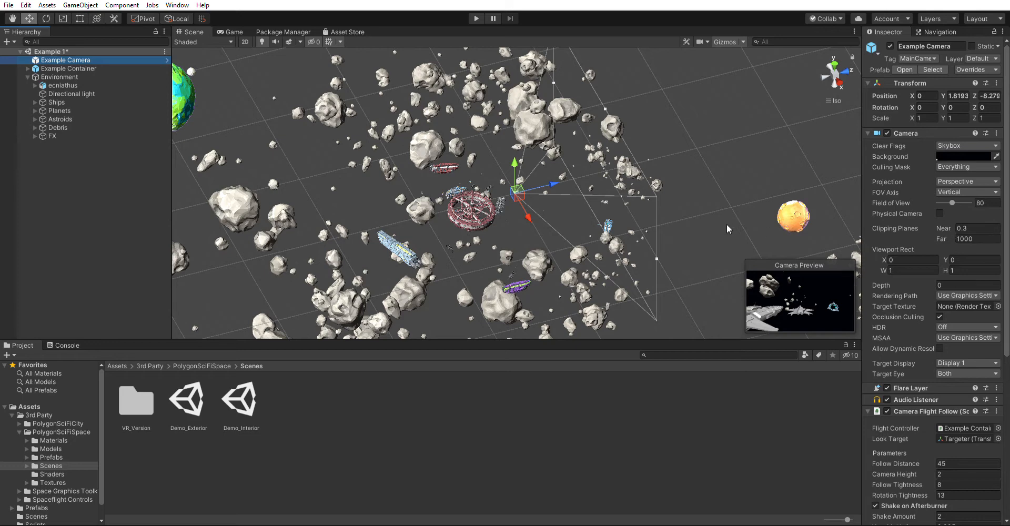
{"action": "scroll", "coordinate": [579, 176], "scroll_direction": "down", "scroll_amount": 3}
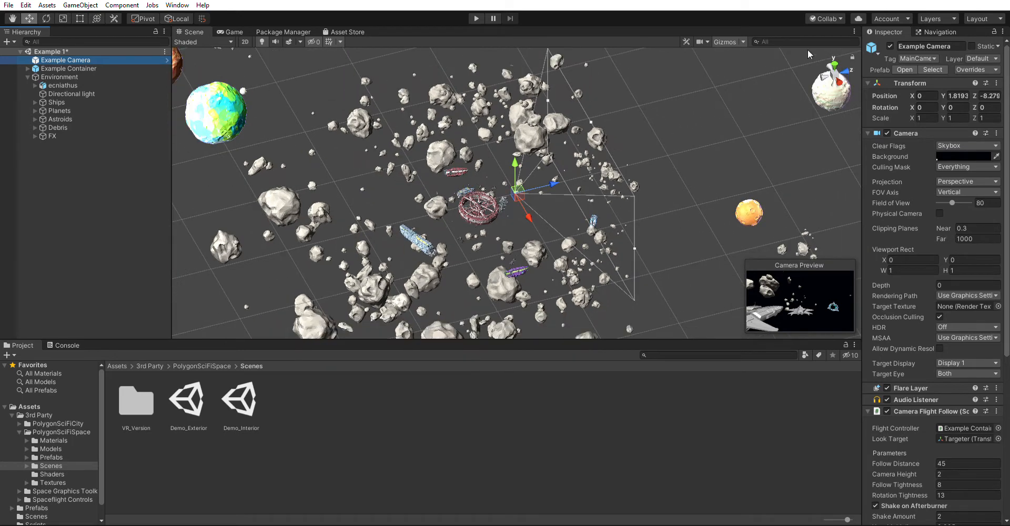
{"action": "left_click", "coordinate": [834, 55]}
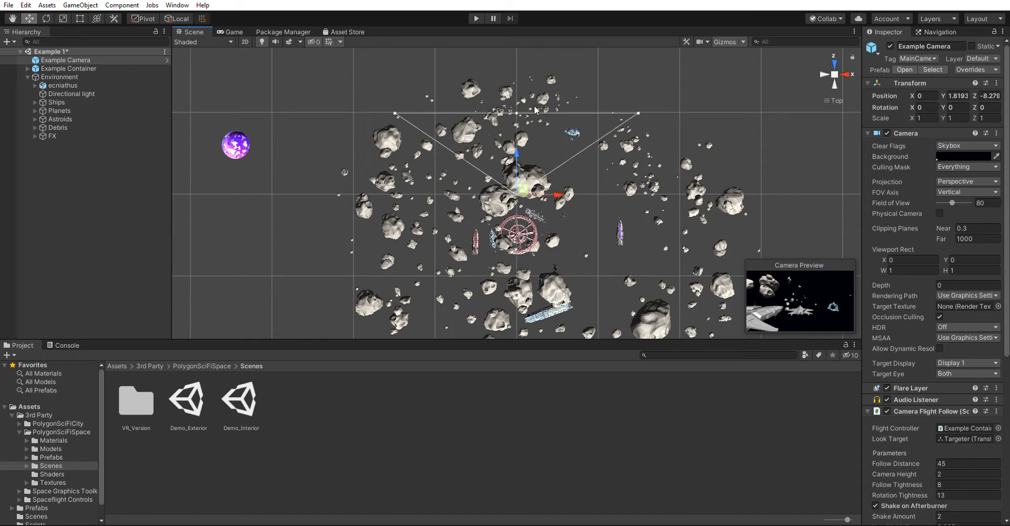
{"action": "scroll", "coordinate": [579, 178], "scroll_direction": "down", "scroll_amount": 5}
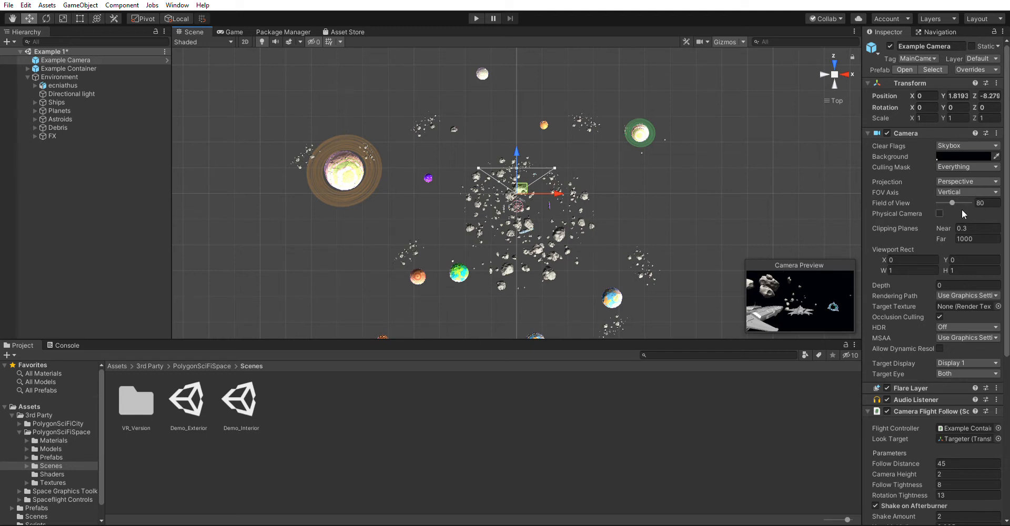
Set Example Camera's far clipping plane to 6500
{"action": "left_click_drag", "start_coordinate": [948, 230], "coordinate": [774, 272]}
{"action": "left_click_drag", "start_coordinate": [945, 232], "coordinate": [553, 258]}
{"action": "scroll", "coordinate": [571, 258], "scroll_direction": "down", "scroll_amount": 5}
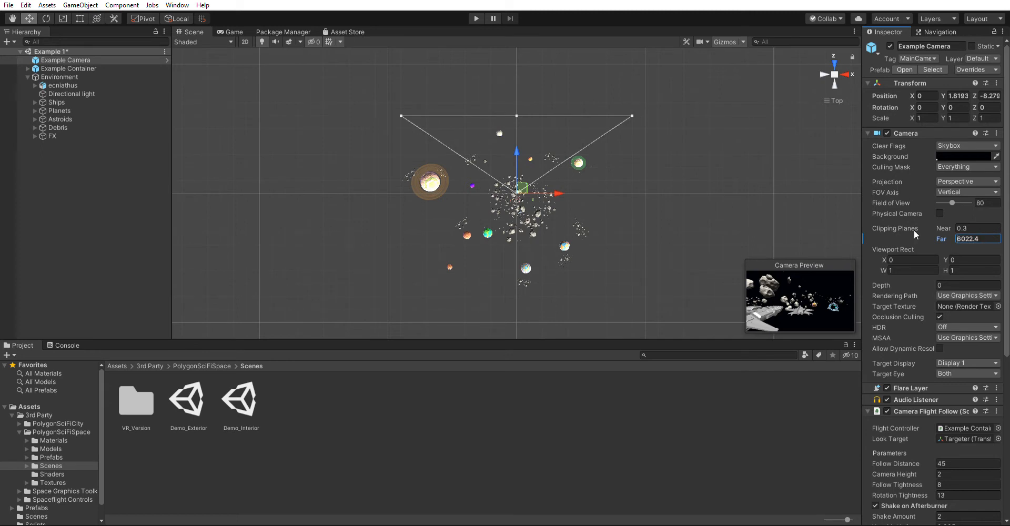
{"action": "type", "text": "4"}
{"action": "type", "text": "6500"}
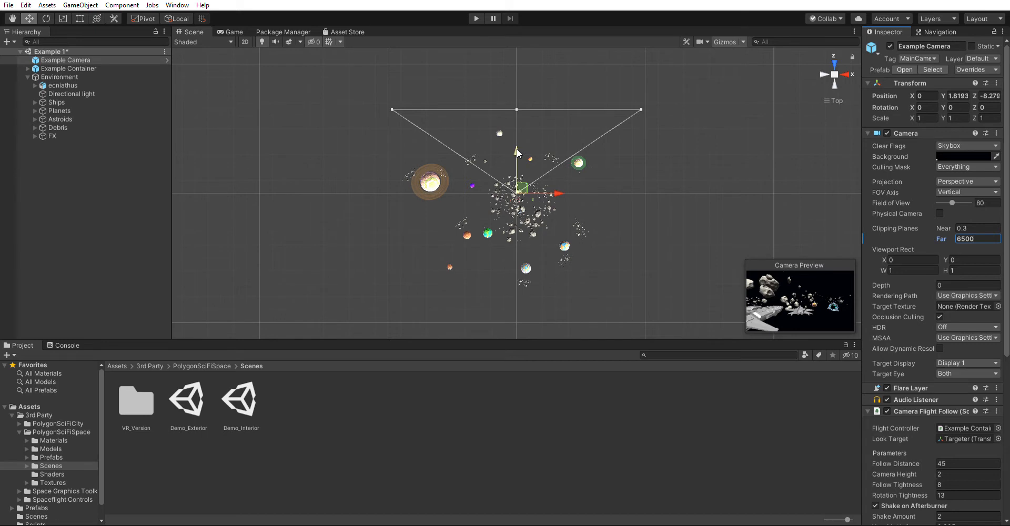
Move Example Camera back along the Z axis to about -9617 and set its far clipping plane to 8000
{"action": "left_click_drag", "start_coordinate": [517, 152], "coordinate": [521, 277]}
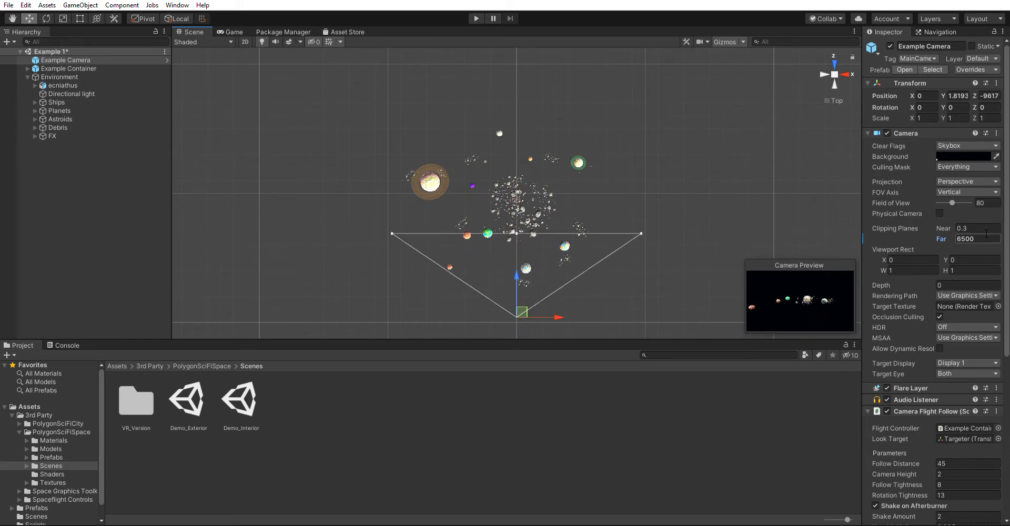
{"action": "left_click", "coordinate": [984, 238]}
{"action": "type", "text": "800"}
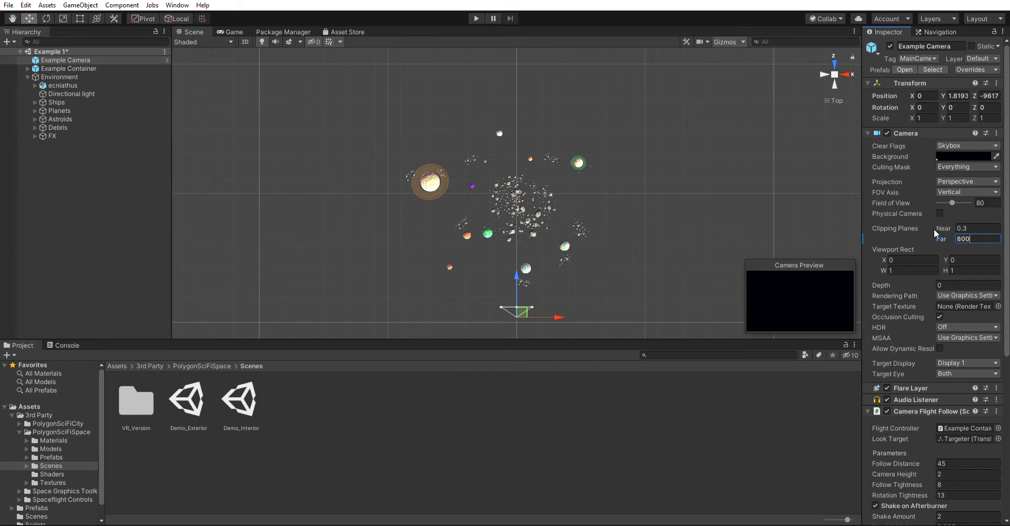
{"action": "type", "text": "0"}
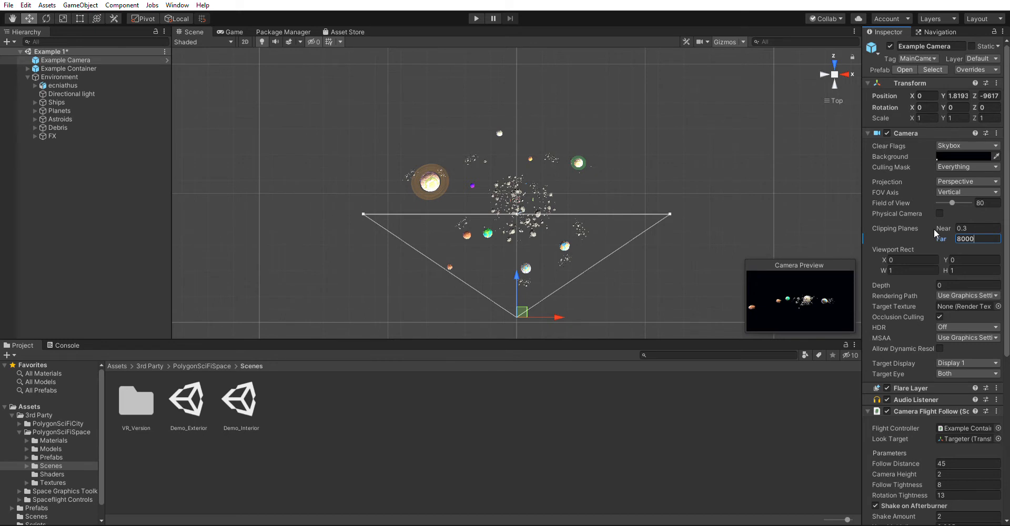
Try far clipping plane distances of 10000 and 100000 on Example Camera
{"action": "key", "text": "BackSpace"}
{"action": "key", "text": "BackSpace"}
{"action": "key", "text": "BackSpace"}
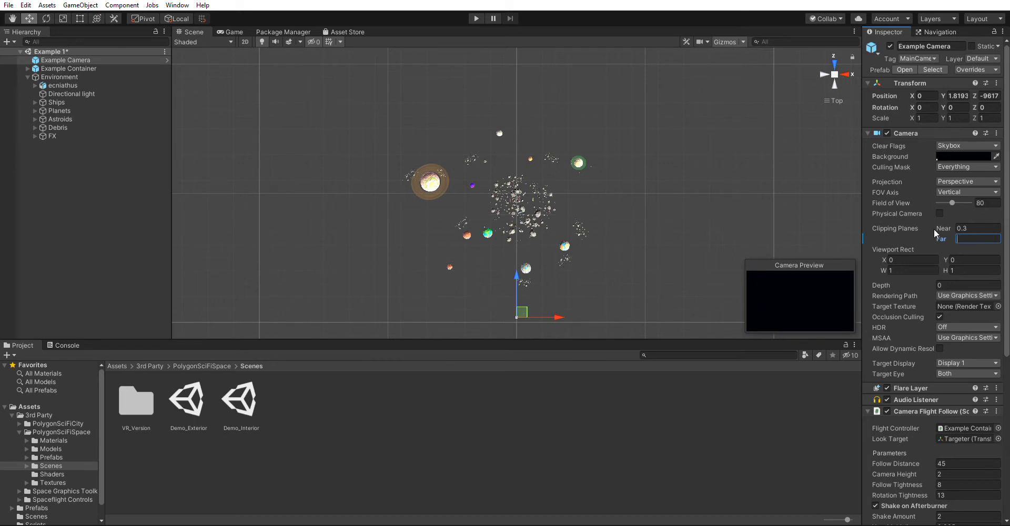
{"action": "type", "text": "000"}
{"action": "key", "text": "BackSpace"}
{"action": "key", "text": "BackSpace"}
{"action": "type", "text": "0"}
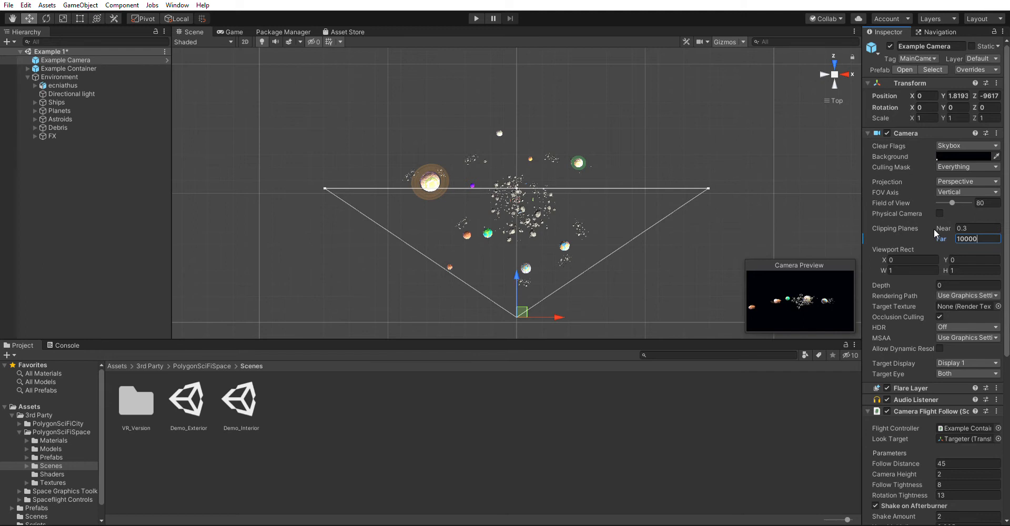
{"action": "type", "text": "0"}
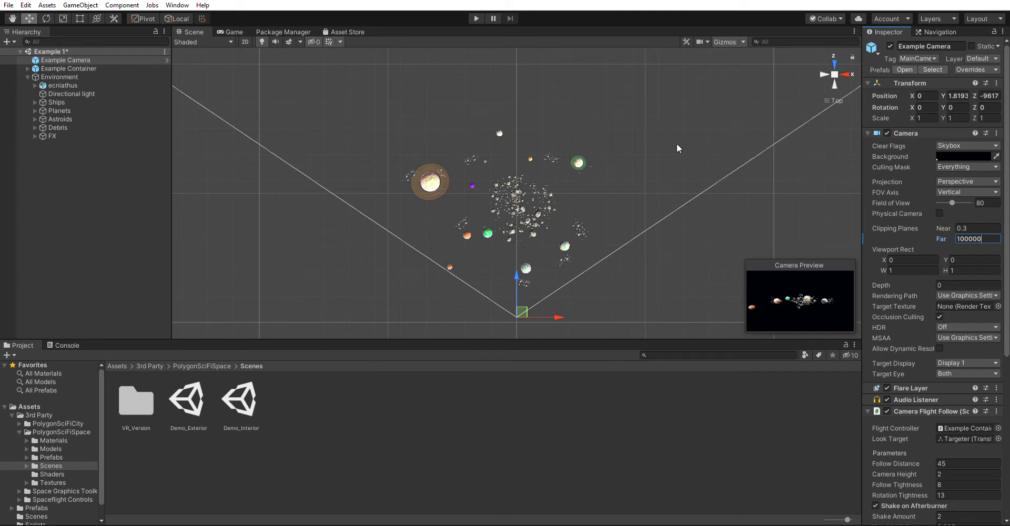
Set Example Camera's far clipping plane to 20000
{"action": "scroll", "coordinate": [677, 149], "scroll_direction": "down", "scroll_amount": 5}
{"action": "scroll", "coordinate": [642, 136], "scroll_direction": "down", "scroll_amount": 2}
{"action": "scroll", "coordinate": [810, 156], "scroll_direction": "up", "scroll_amount": 2}
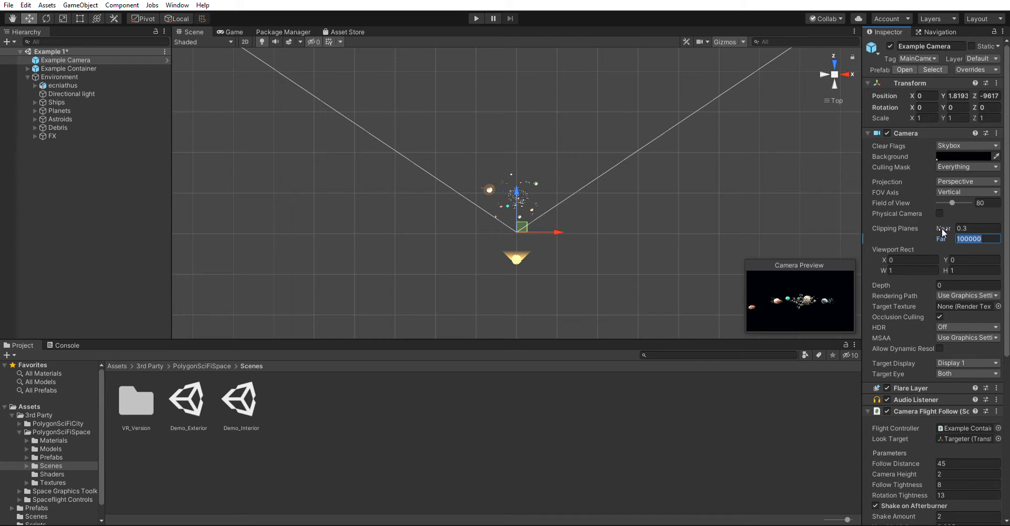
{"action": "type", "text": "95000"}
{"action": "key", "text": "BackSpace"}
{"action": "key", "text": "Delete"}
{"action": "type", "text": "20"}
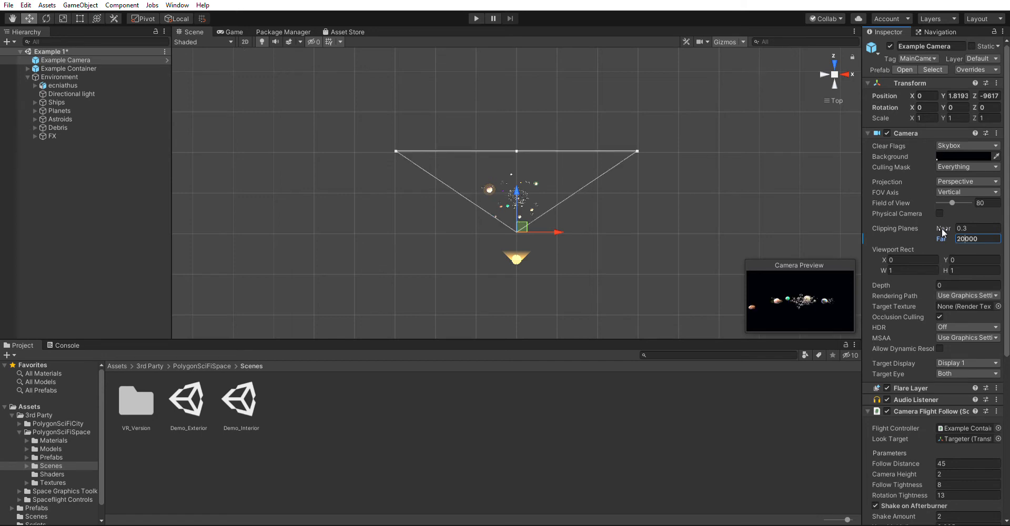
Move Example Camera forward along the Z axis to about -6.93, just behind the ship
{"action": "scroll", "coordinate": [563, 226], "scroll_direction": "up", "scroll_amount": 5}
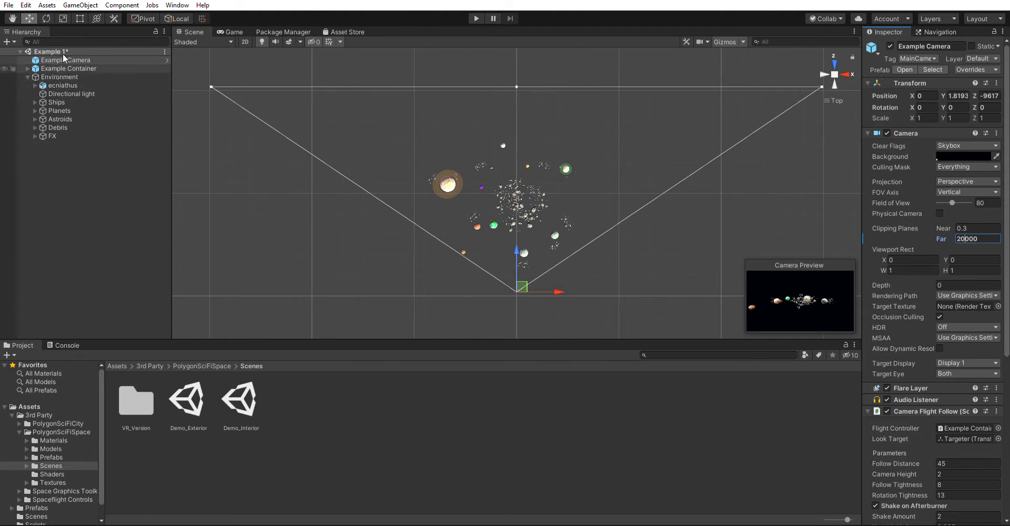
{"action": "left_click_drag", "start_coordinate": [516, 248], "coordinate": [518, 154]}
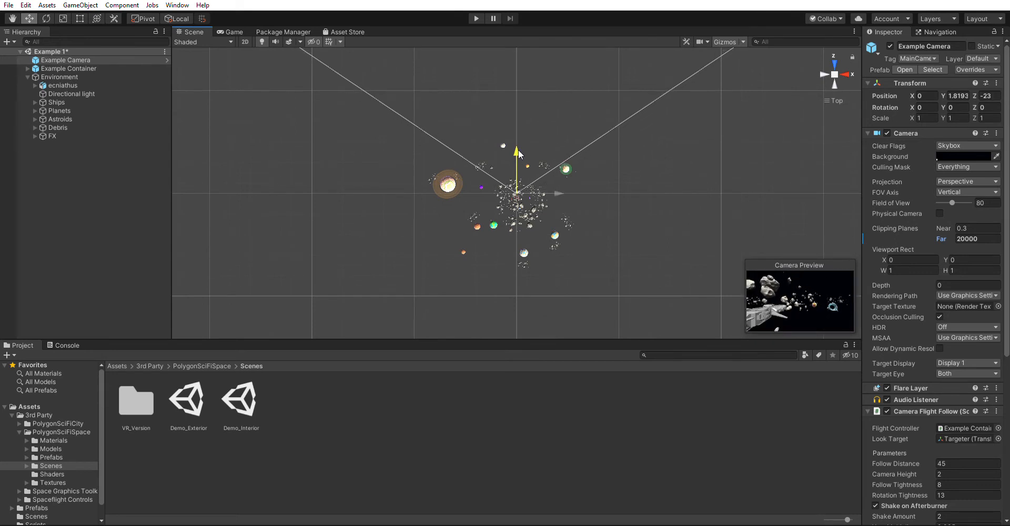
{"action": "scroll", "coordinate": [600, 291], "scroll_direction": "up", "scroll_amount": 5}
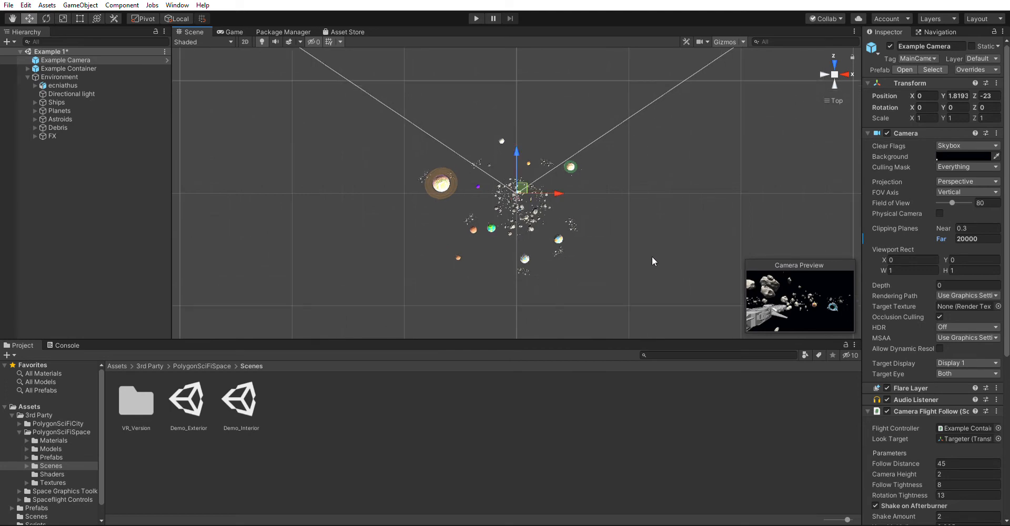
{"action": "scroll", "coordinate": [599, 288], "scroll_direction": "up", "scroll_amount": 5}
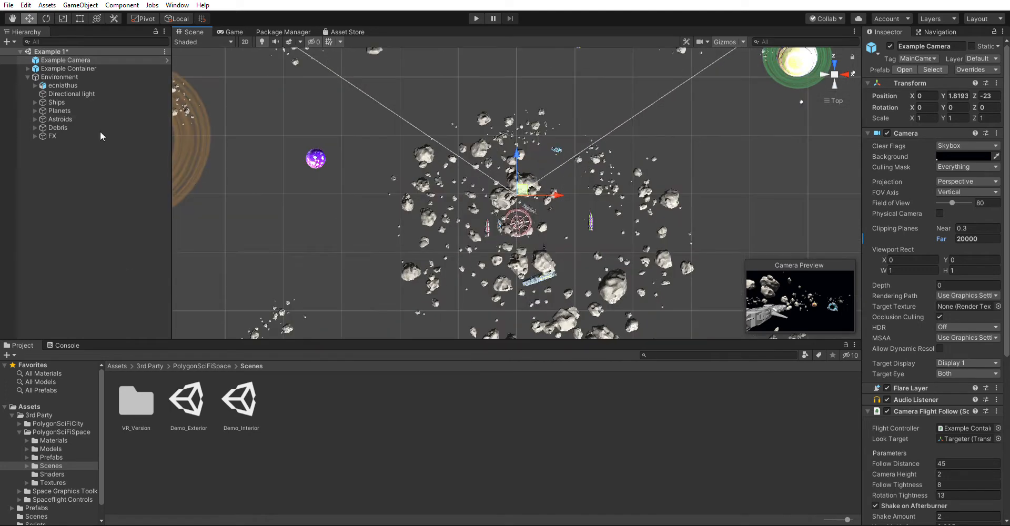
{"action": "double_click", "coordinate": [73, 57]}
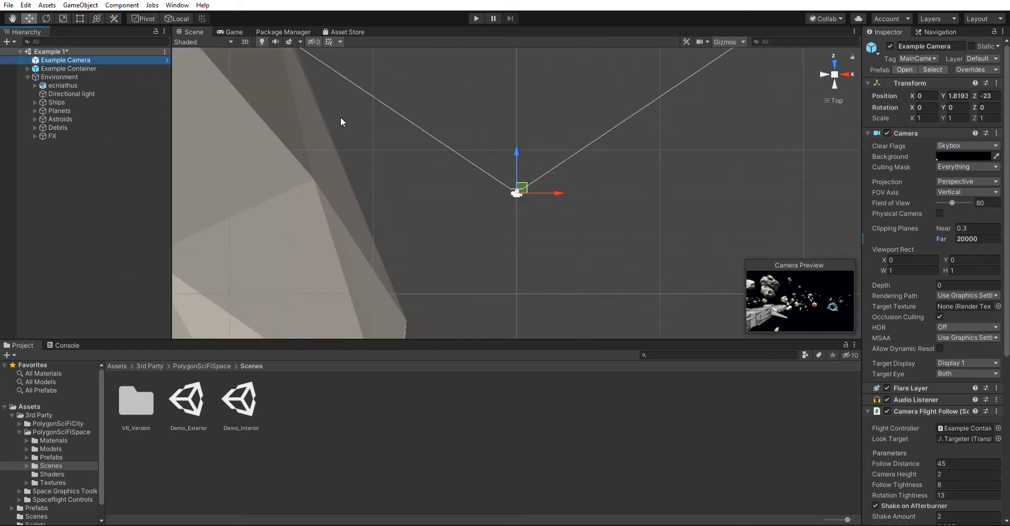
{"action": "scroll", "coordinate": [559, 156], "scroll_direction": "down", "scroll_amount": 5}
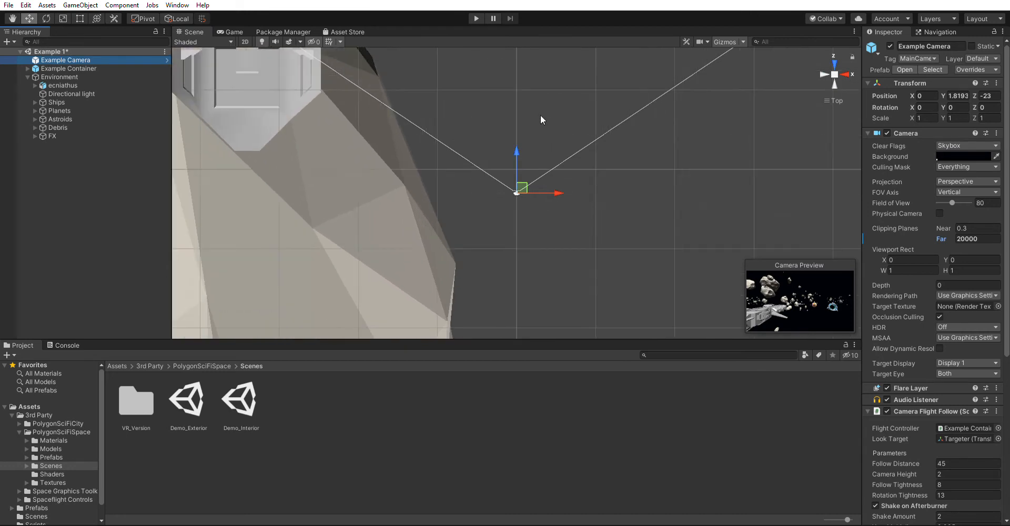
{"action": "left_click_drag", "start_coordinate": [519, 139], "coordinate": [523, 53]}
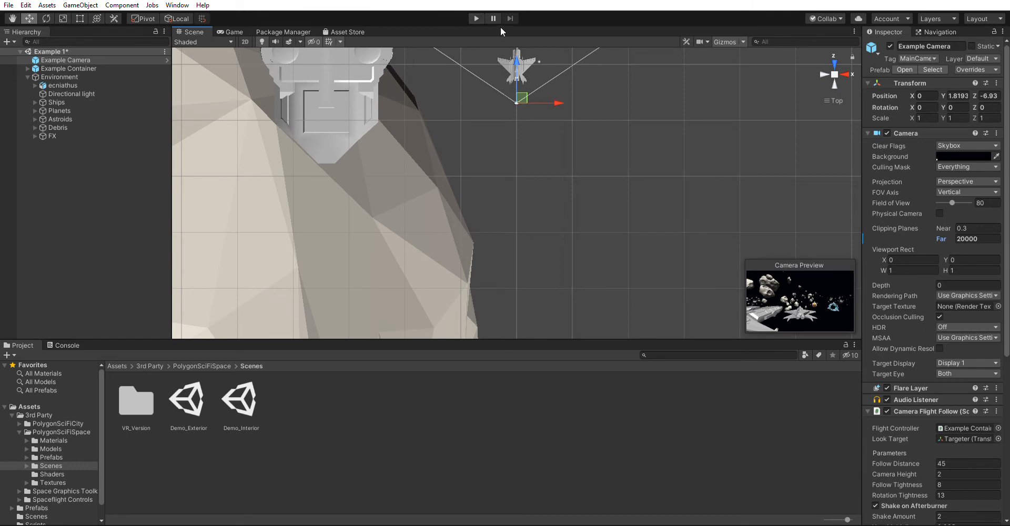
Start play mode to test the flight view with the extended camera range
{"action": "left_click", "coordinate": [476, 17]}
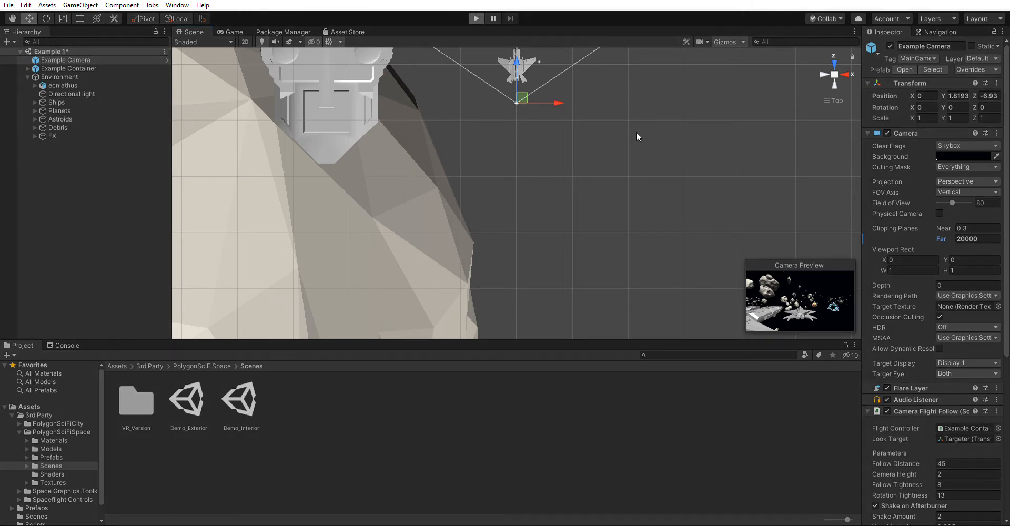